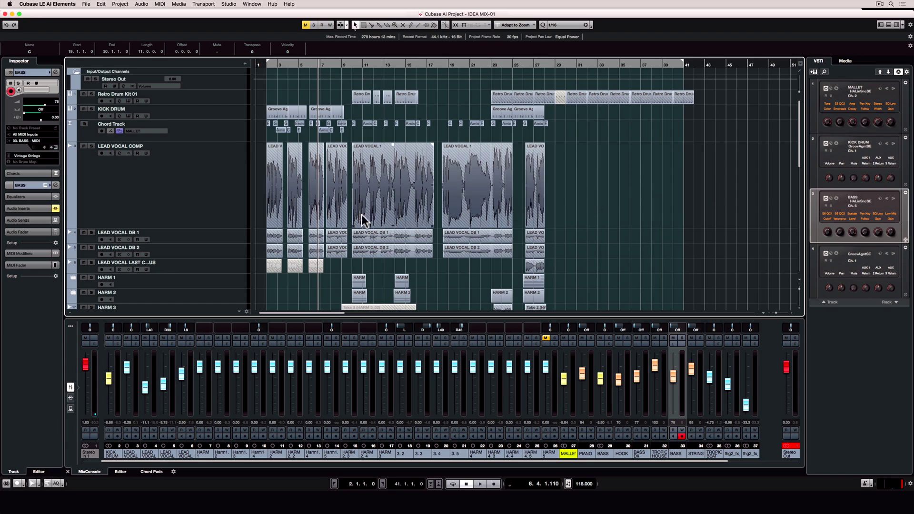
Step: Zoom in on the first LEAD VOCAL COMP event and give the DB 1 event a short fade-in
{"action": "left_click", "coordinate": [275, 247]}
{"action": "scroll", "coordinate": [275, 245], "scroll_direction": "down", "scroll_amount": 3}
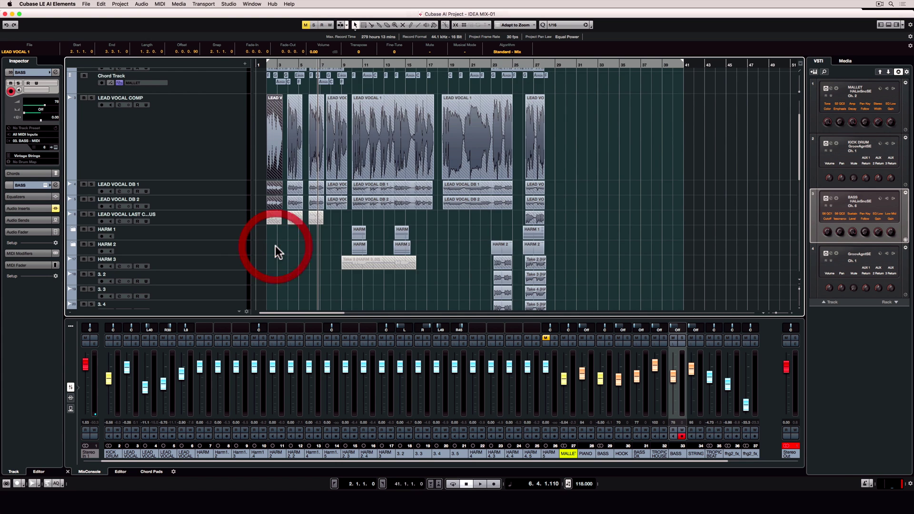
{"action": "key", "text": "h"}
{"action": "key", "text": "h"}
{"action": "key", "text": "h"}
{"action": "key", "text": "h"}
{"action": "key", "text": "h"}
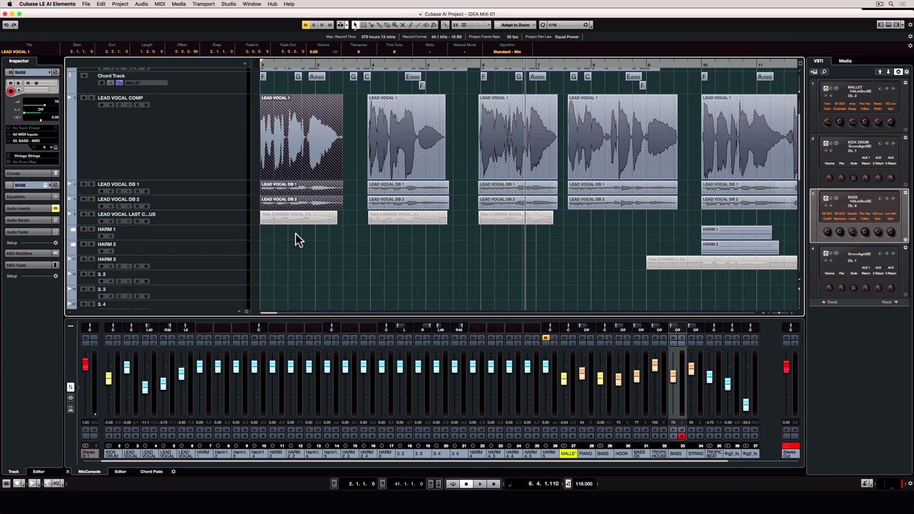
{"action": "scroll", "coordinate": [281, 202], "scroll_direction": "left", "scroll_amount": 4}
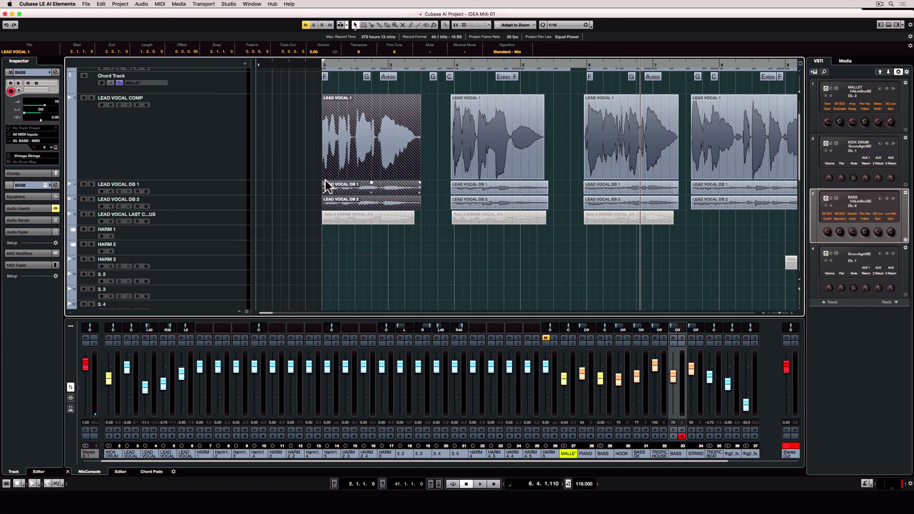
{"action": "left_click_drag", "start_coordinate": [320, 184], "coordinate": [323, 183]}
{"action": "left_click", "coordinate": [418, 169]}
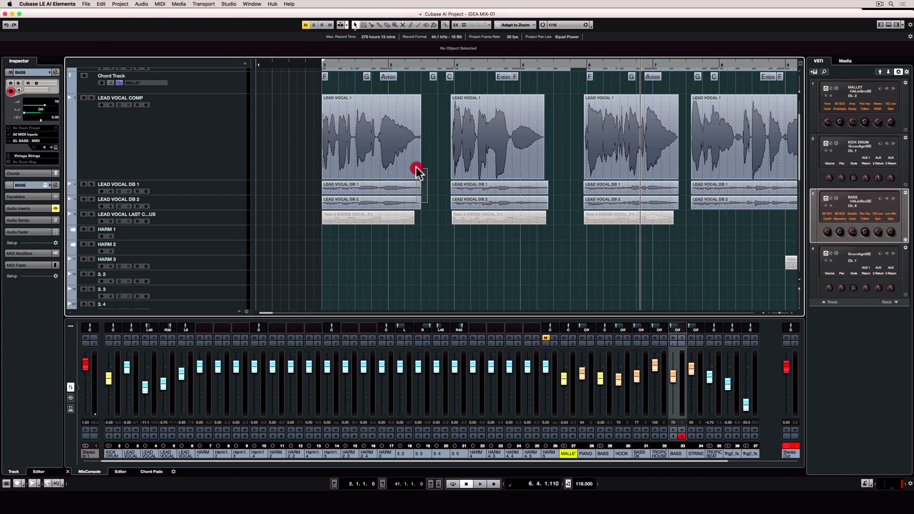
{"action": "left_click", "coordinate": [420, 96]}
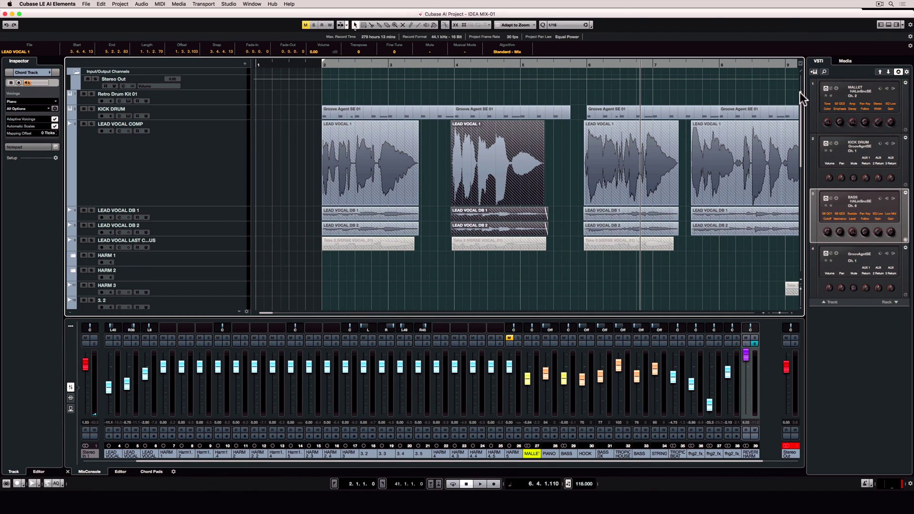
Step: Open the Stereo Out Limiter and, during playback, raise Input to 1.4 and trim Output to -1.4
{"action": "left_click", "coordinate": [221, 83]}
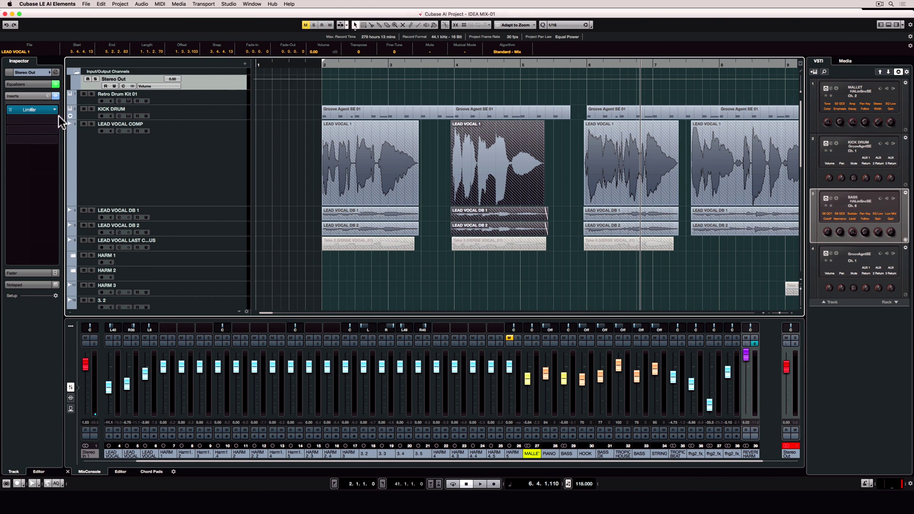
{"action": "left_click", "coordinate": [30, 109]}
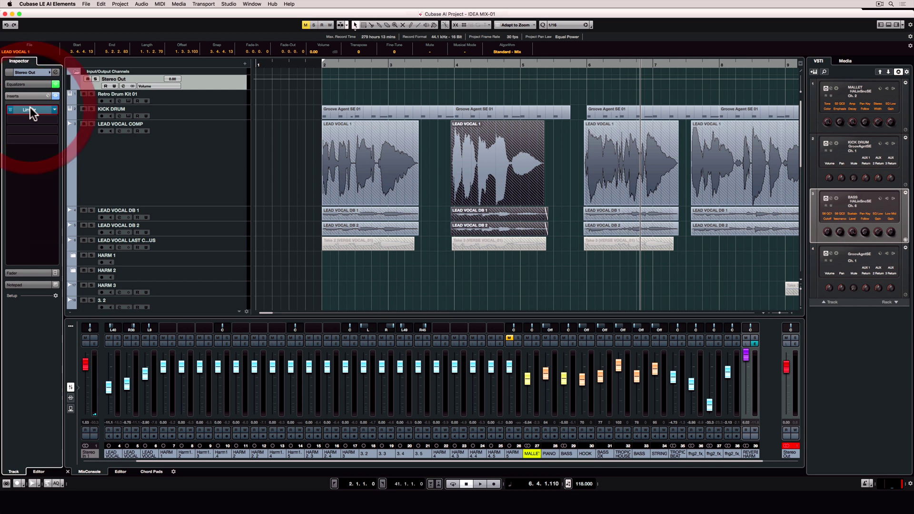
{"action": "left_click", "coordinate": [627, 250]}
{"action": "key", "text": "space"}
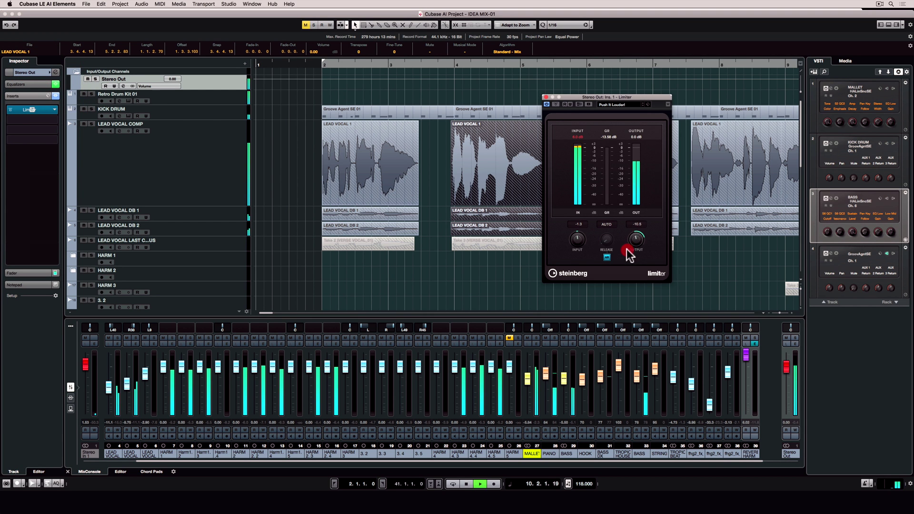
{"action": "left_click_drag", "start_coordinate": [626, 251], "coordinate": [634, 242]}
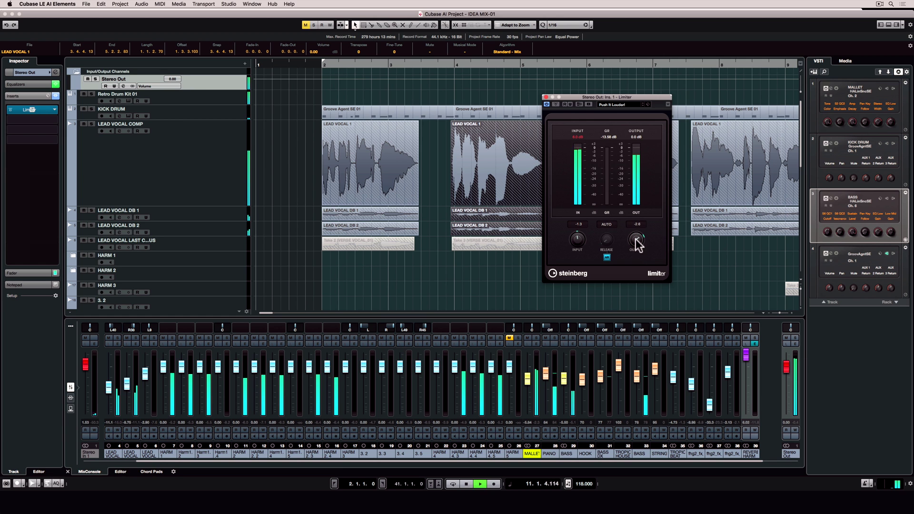
{"action": "left_click_drag", "start_coordinate": [637, 243], "coordinate": [636, 241]}
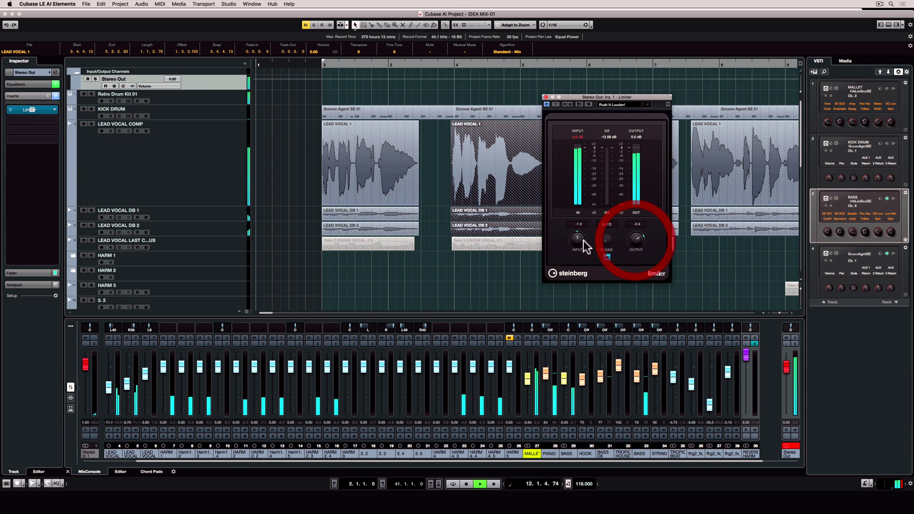
{"action": "left_click_drag", "start_coordinate": [577, 239], "coordinate": [577, 240]}
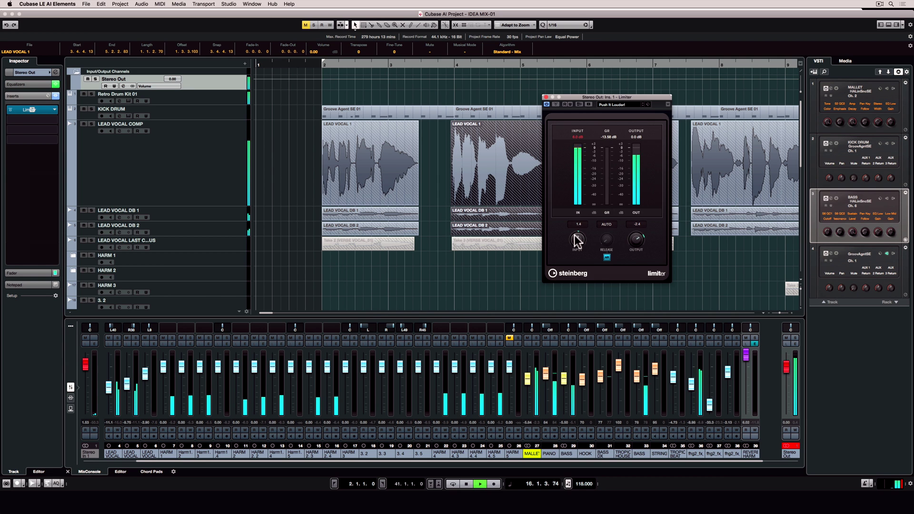
{"action": "left_click", "coordinate": [576, 240]}
{"action": "left_click_drag", "start_coordinate": [634, 236], "coordinate": [635, 236]}
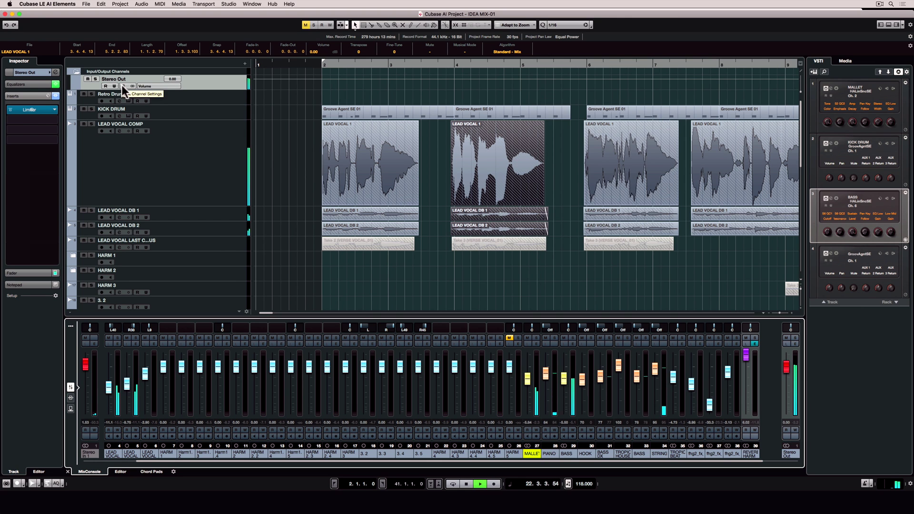
Step: Load an ECO AM Master Buss strip preset on Stereo Out and audition it
{"action": "left_click", "coordinate": [123, 85]}
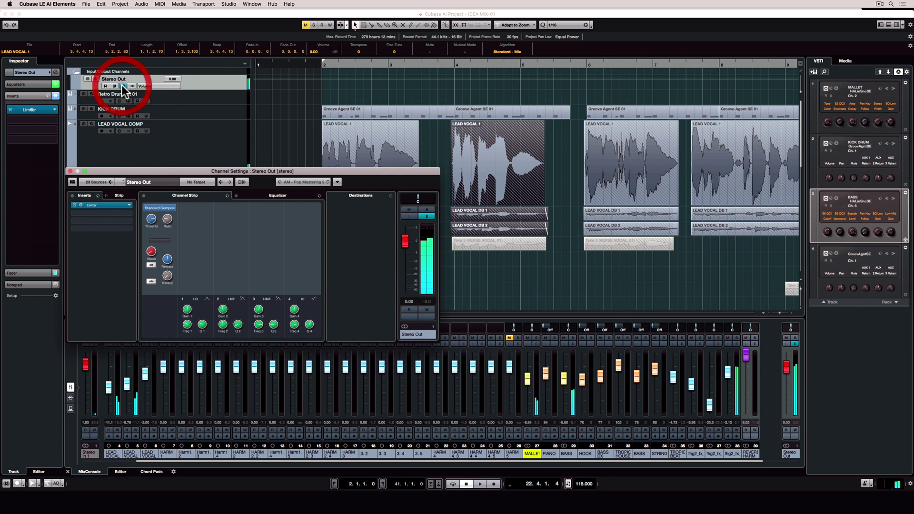
{"action": "left_click", "coordinate": [227, 195]}
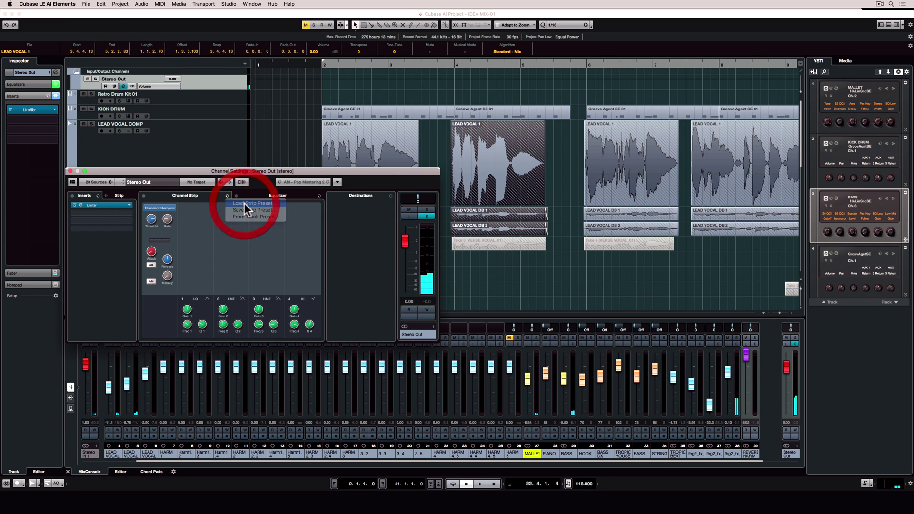
{"action": "left_click", "coordinate": [244, 204]}
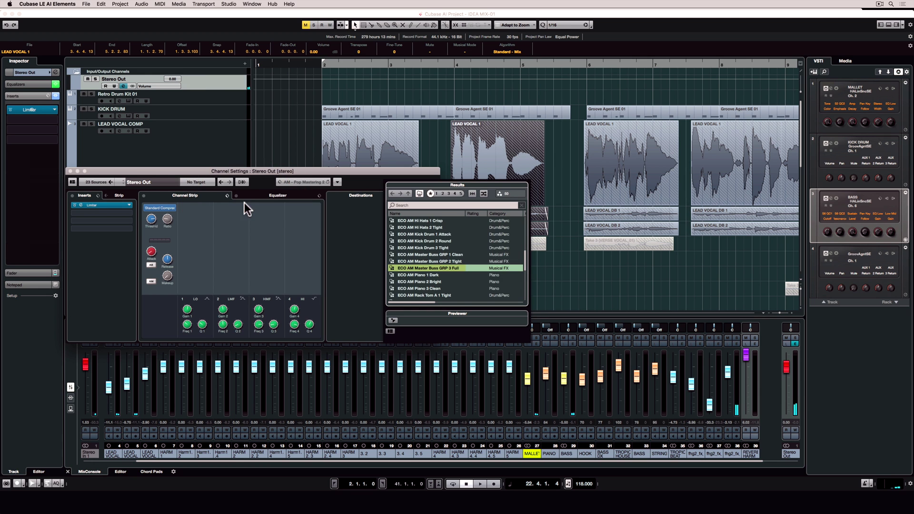
{"action": "double_click", "coordinate": [427, 253]}
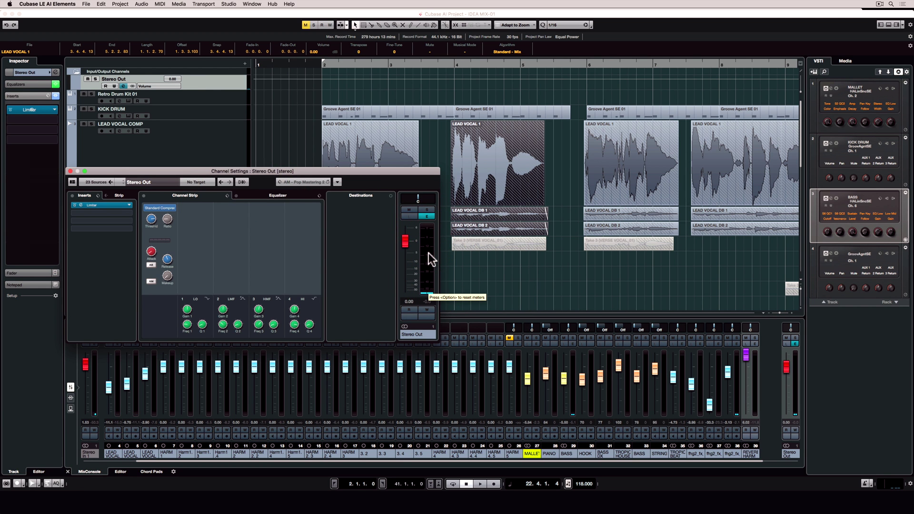
{"action": "key", "text": "space"}
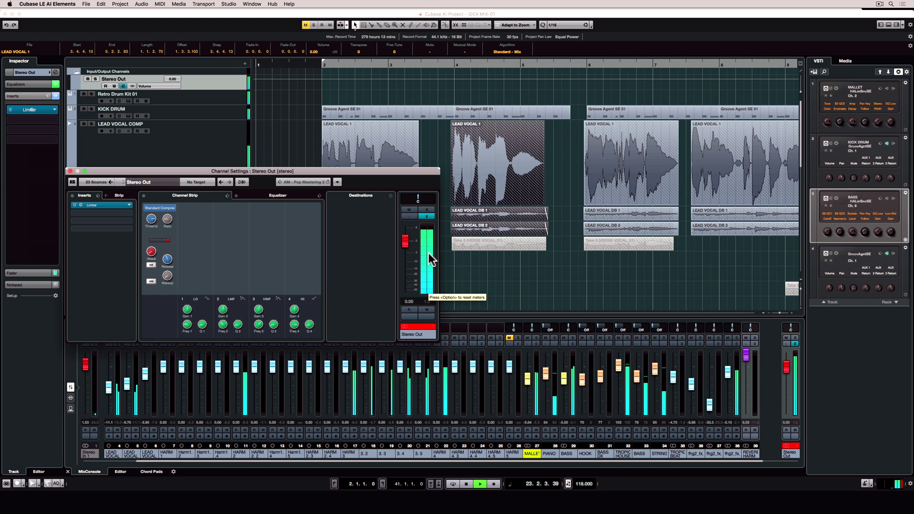
{"action": "key", "text": "space"}
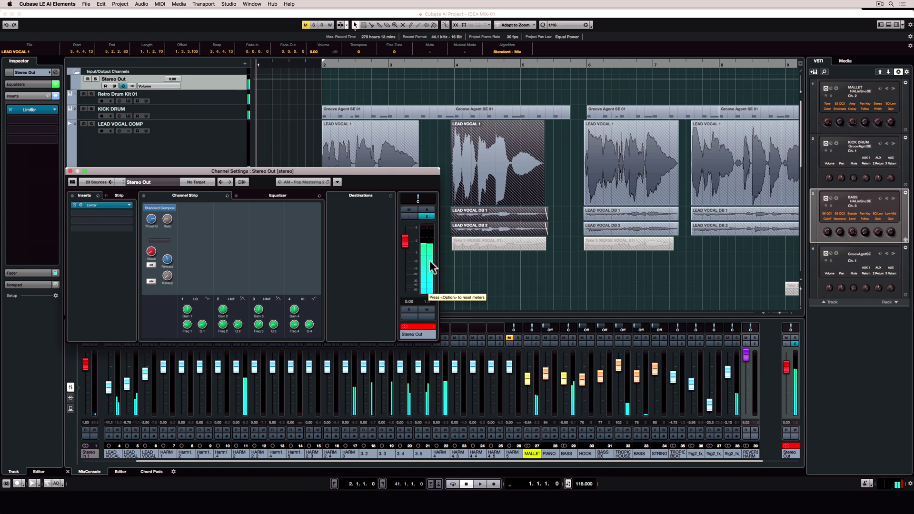
Step: Lower the Stereo Out Limiter output to -2.7 during playback
{"action": "left_click", "coordinate": [415, 326]}
{"action": "key", "text": "space"}
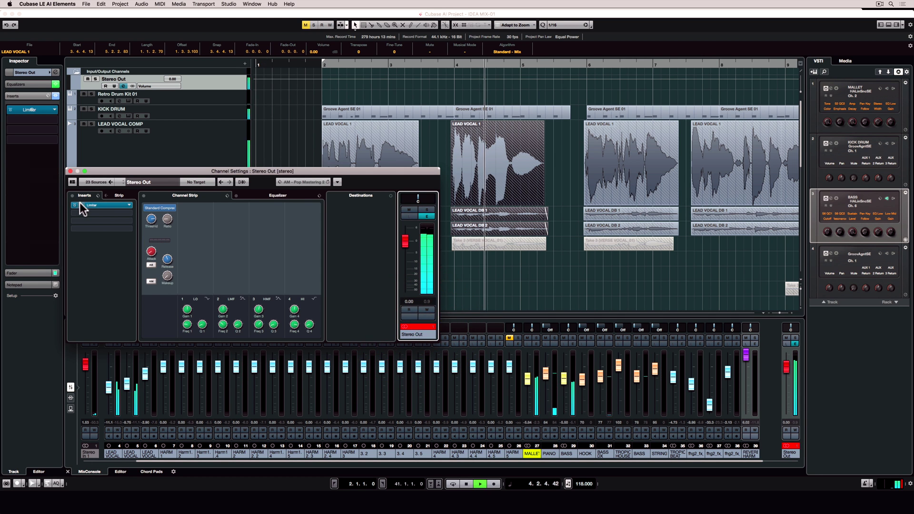
{"action": "double_click", "coordinate": [81, 204]}
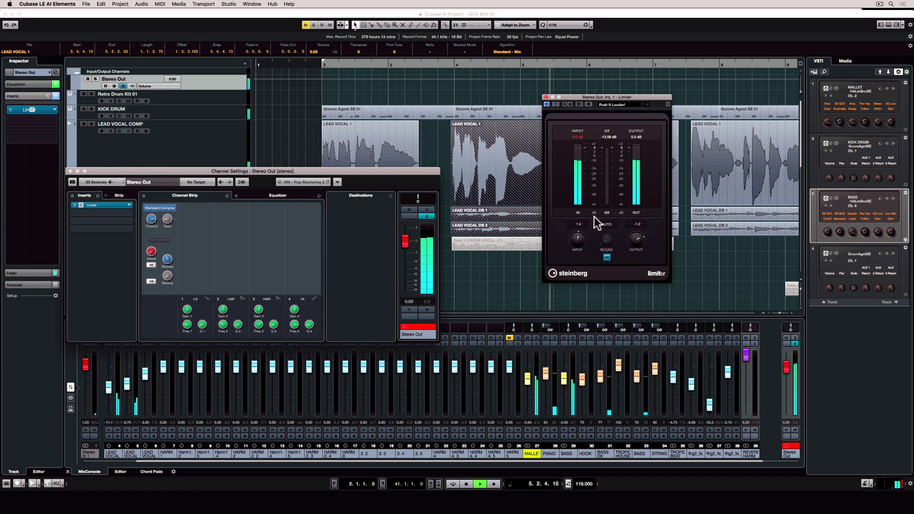
{"action": "left_click_drag", "start_coordinate": [636, 240], "coordinate": [634, 248]}
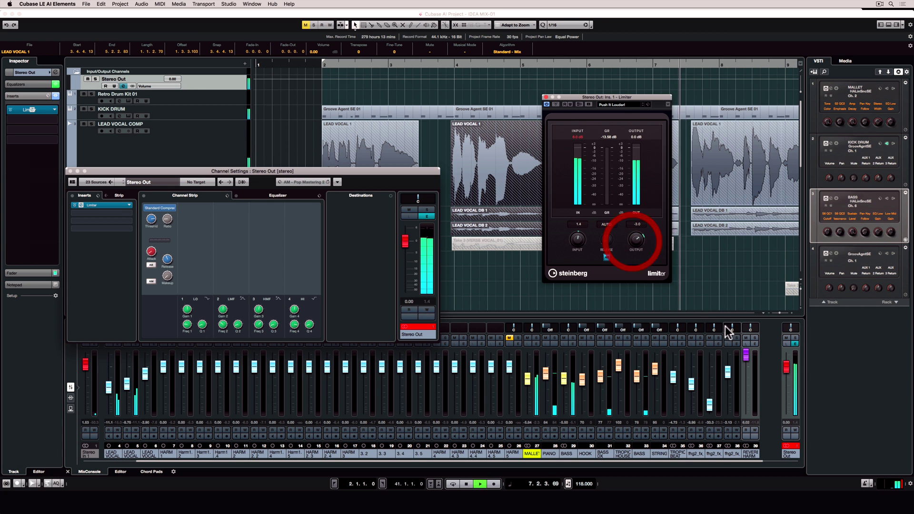
{"action": "left_click", "coordinate": [786, 438]}
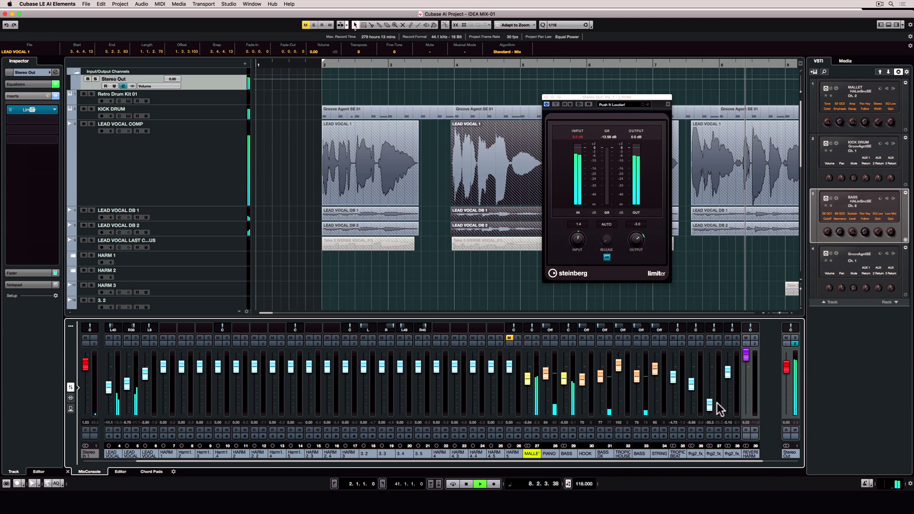
Step: Load a Master Buss strip preset on Stereo Out and expand its equalizer display
{"action": "left_click", "coordinate": [795, 343]}
{"action": "left_click", "coordinate": [227, 195]}
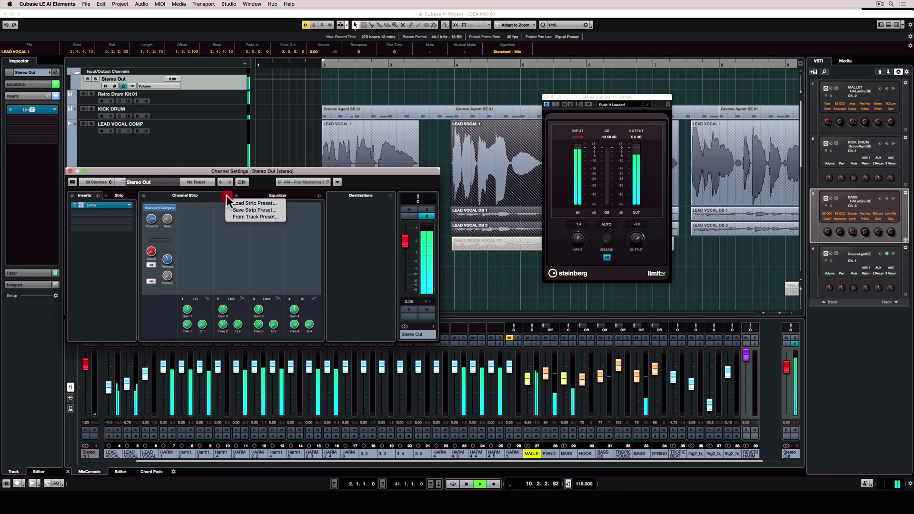
{"action": "left_click", "coordinate": [243, 203]}
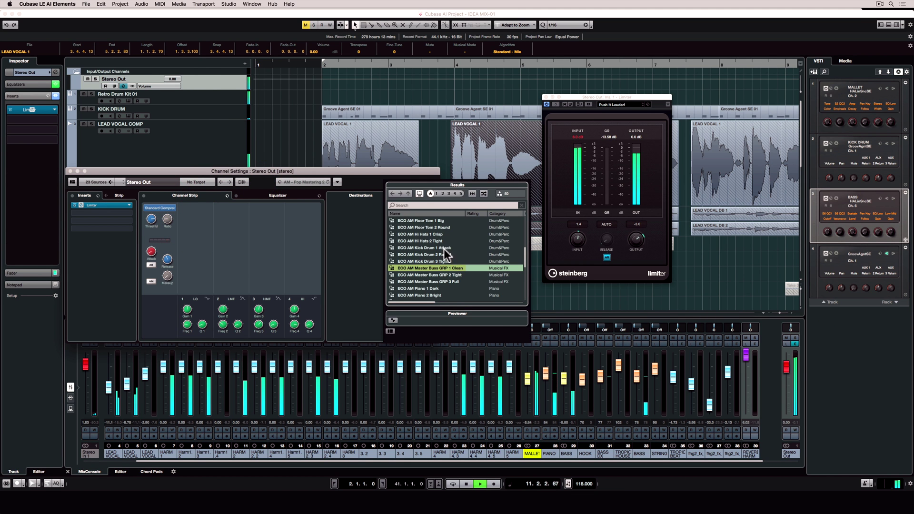
{"action": "double_click", "coordinate": [424, 279]}
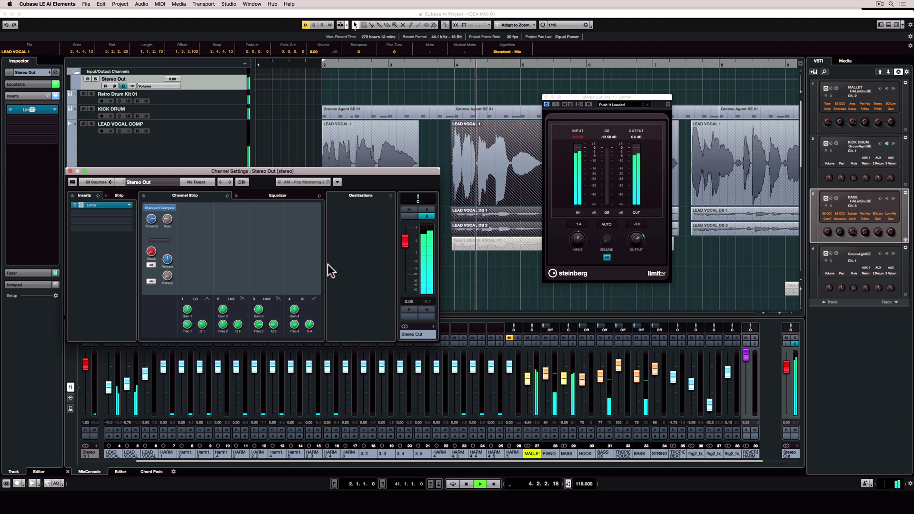
{"action": "left_click", "coordinate": [275, 196]}
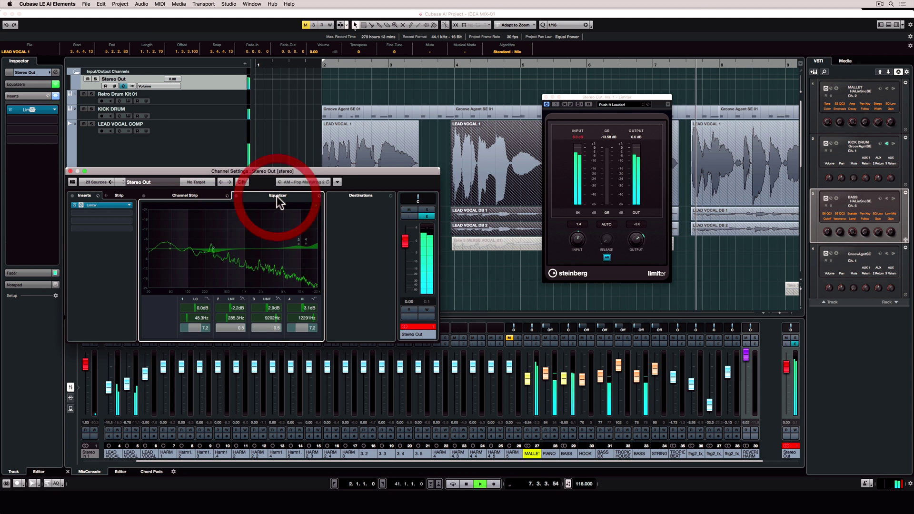
Step: Swap to a different Master Buss strip preset, play it back, and reset the clip indicator
{"action": "left_click", "coordinate": [226, 194]}
{"action": "left_click", "coordinate": [231, 201]}
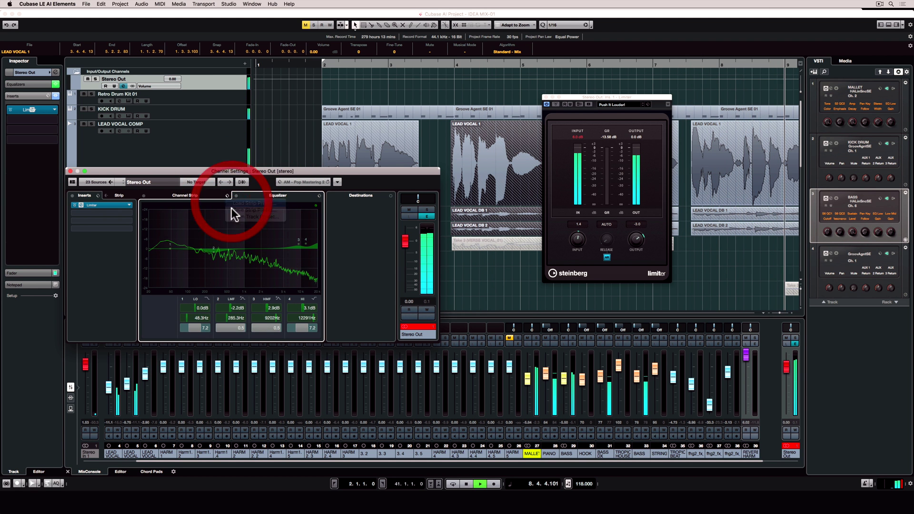
{"action": "double_click", "coordinate": [439, 261]}
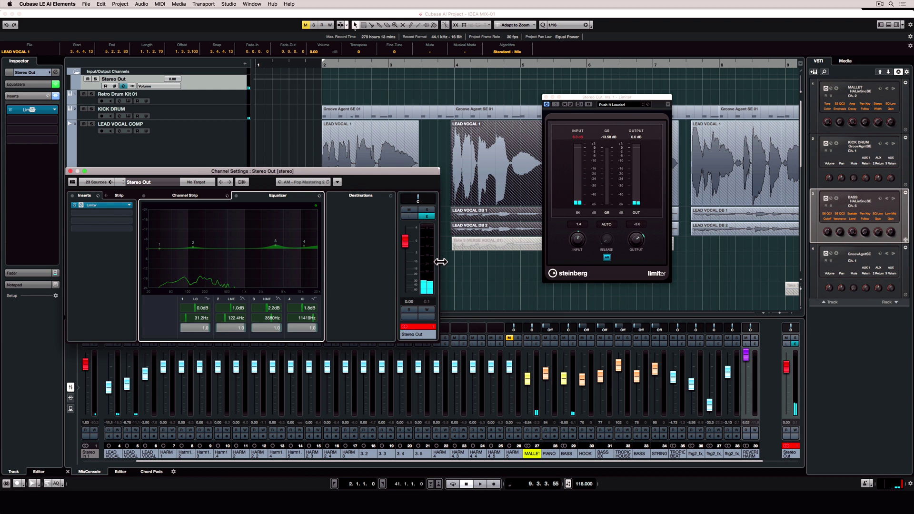
{"action": "key", "text": "space"}
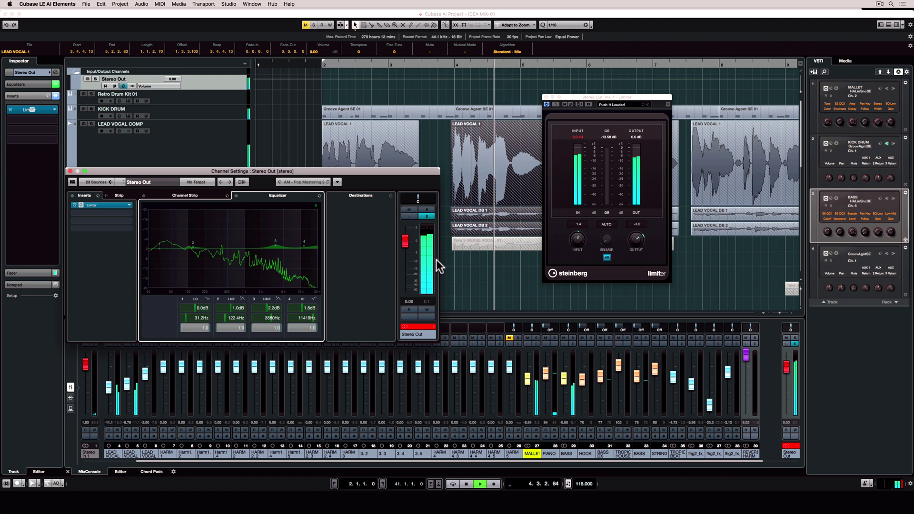
{"action": "left_click", "coordinate": [413, 324]}
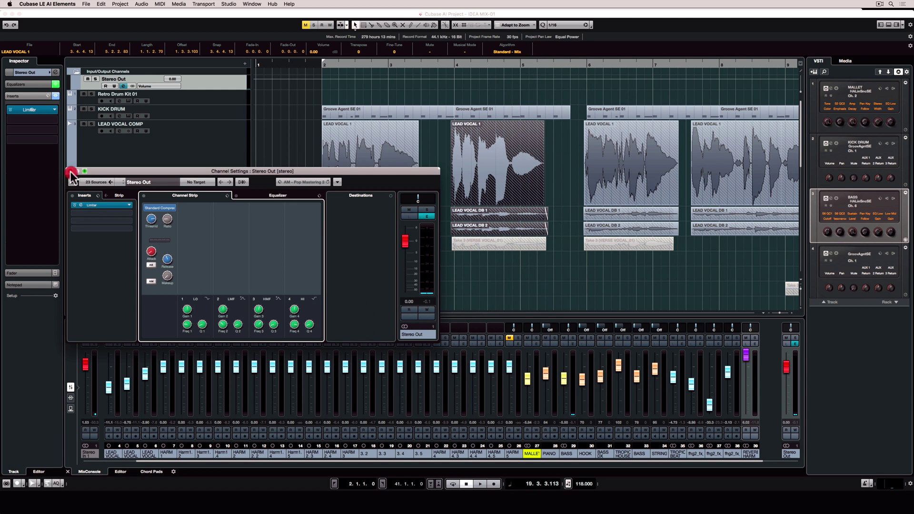
Step: Add a folder track named LEAD VOCAL beside the lead vocal tracks
{"action": "left_click", "coordinate": [70, 171]}
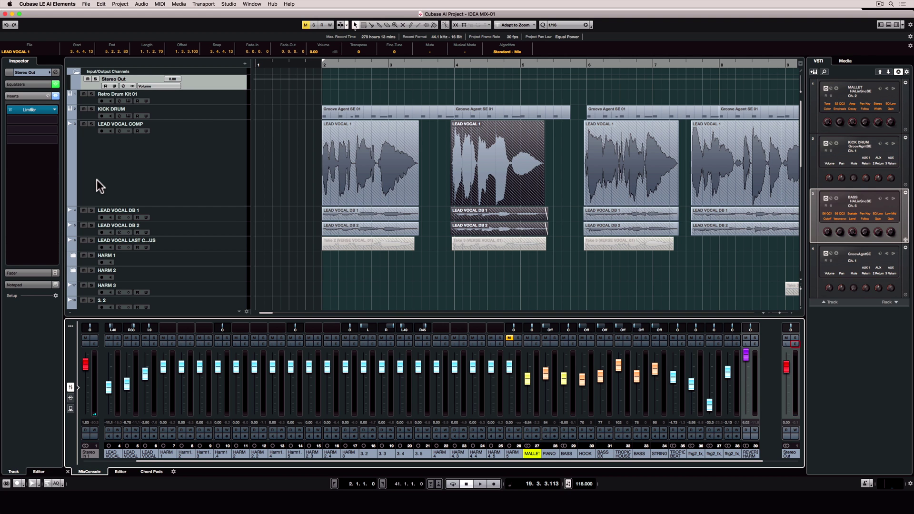
{"action": "left_click", "coordinate": [170, 181]}
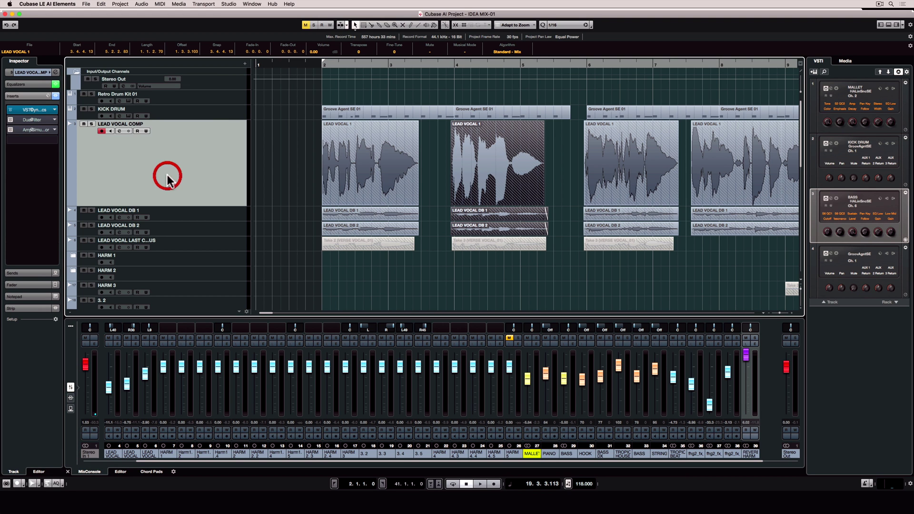
{"action": "right_click", "coordinate": [204, 130]}
{"action": "mouse_move", "coordinate": [232, 135]}
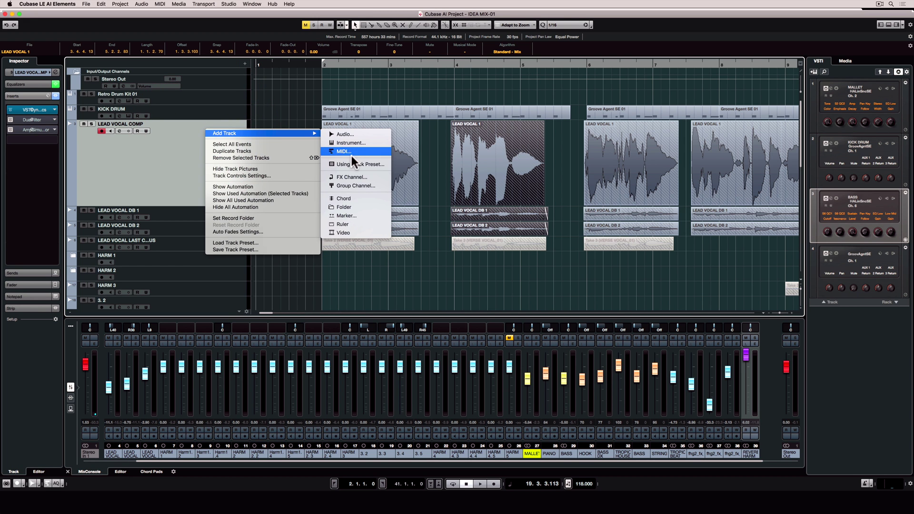
{"action": "left_click", "coordinate": [349, 207]}
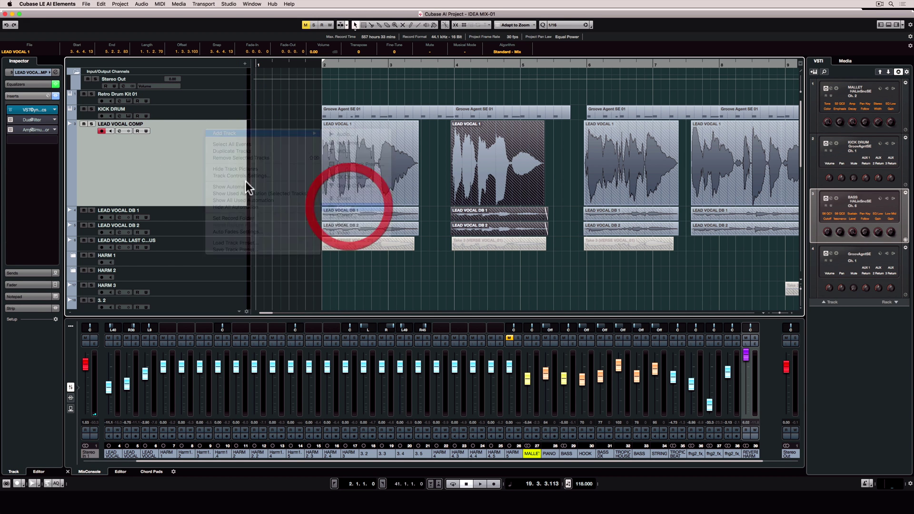
{"action": "double_click", "coordinate": [109, 209]}
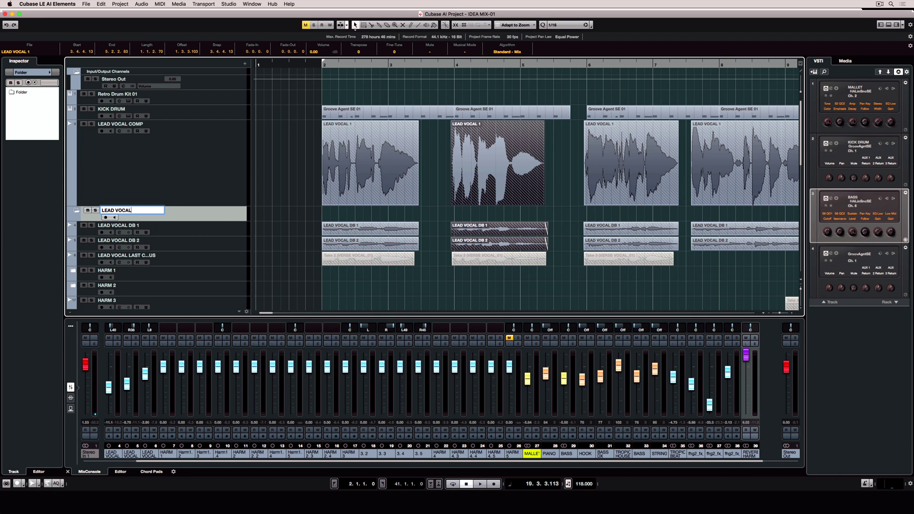
{"action": "key", "text": "Return"}
Step: Move LEAD VOCAL COMP and the other lead vocal tracks into the LEAD VOCAL folder
{"action": "left_click_drag", "start_coordinate": [208, 202], "coordinate": [170, 137]}
{"action": "left_click", "coordinate": [197, 230]}
{"action": "left_click", "coordinate": [188, 257], "text": "shift"}
{"action": "left_click", "coordinate": [177, 215]}
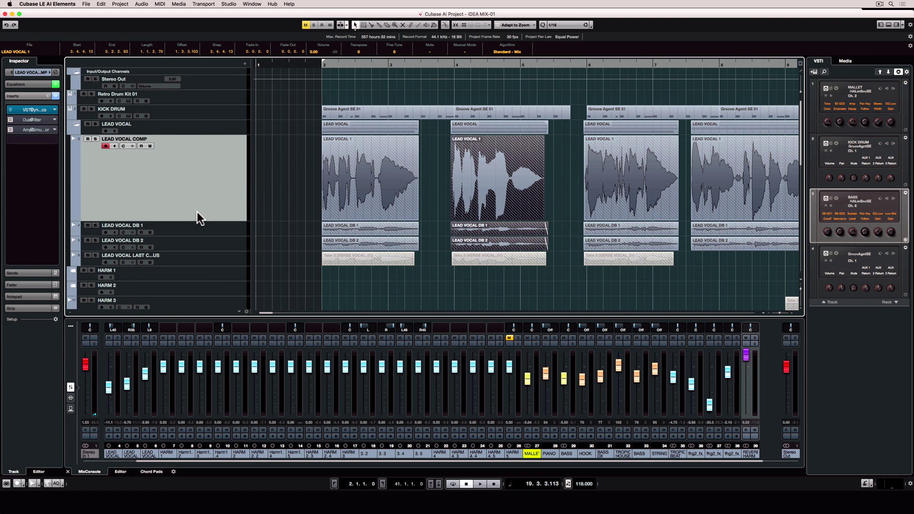
Step: Colour the LEAD VOCAL folder yellow-green, trim its first part, and collapse it
{"action": "left_click", "coordinate": [161, 124]}
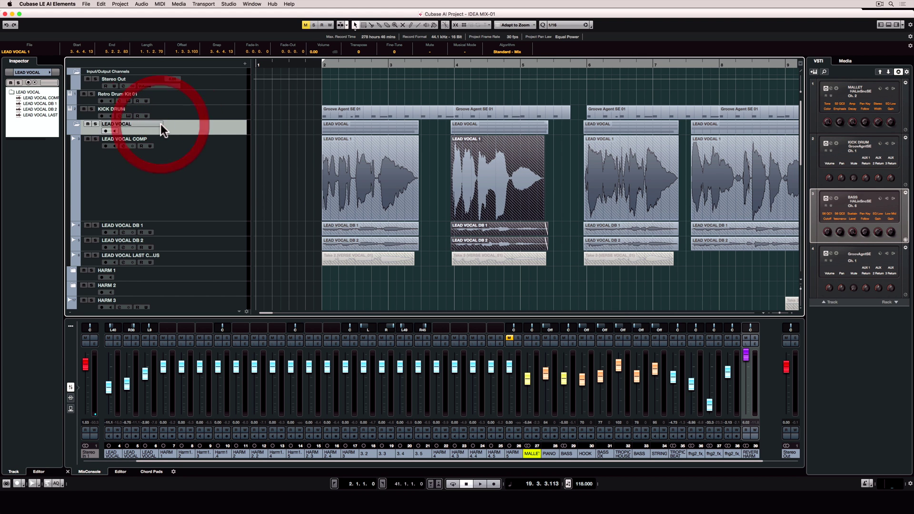
{"action": "left_click", "coordinate": [50, 72]}
{"action": "left_click", "coordinate": [86, 72]}
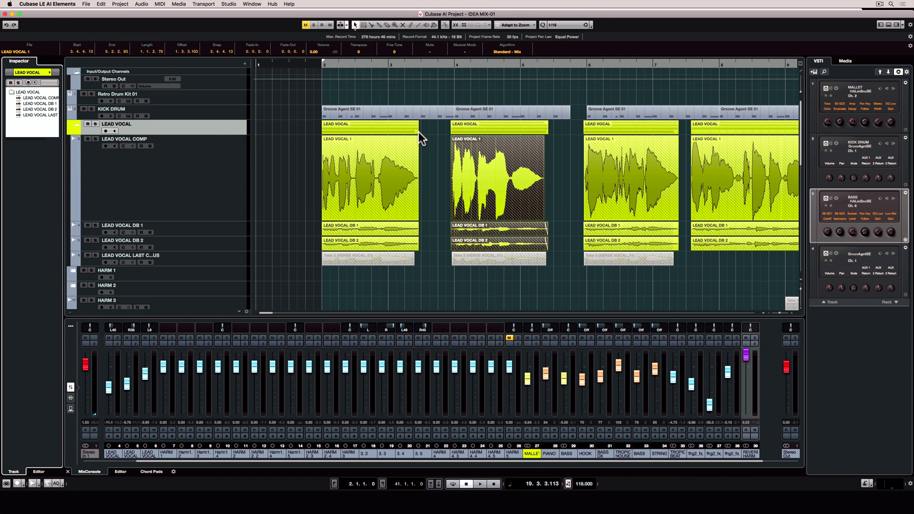
{"action": "mouse_move", "coordinate": [418, 132]}
{"action": "left_mouse_down"}
{"action": "mouse_move", "coordinate": [430, 136]}
{"action": "mouse_move", "coordinate": [397, 147]}
{"action": "mouse_move", "coordinate": [427, 134]}
{"action": "mouse_move", "coordinate": [413, 133]}
{"action": "left_mouse_up"}
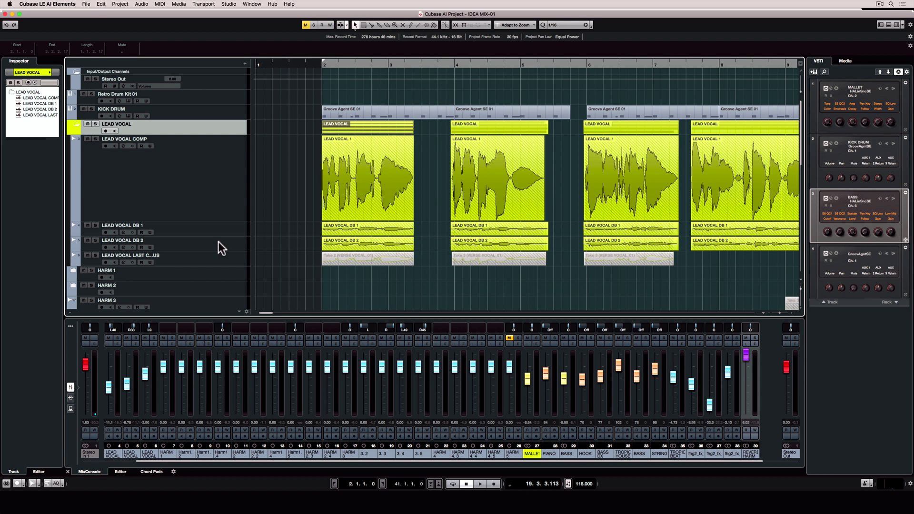
{"action": "left_click", "coordinate": [75, 125]}
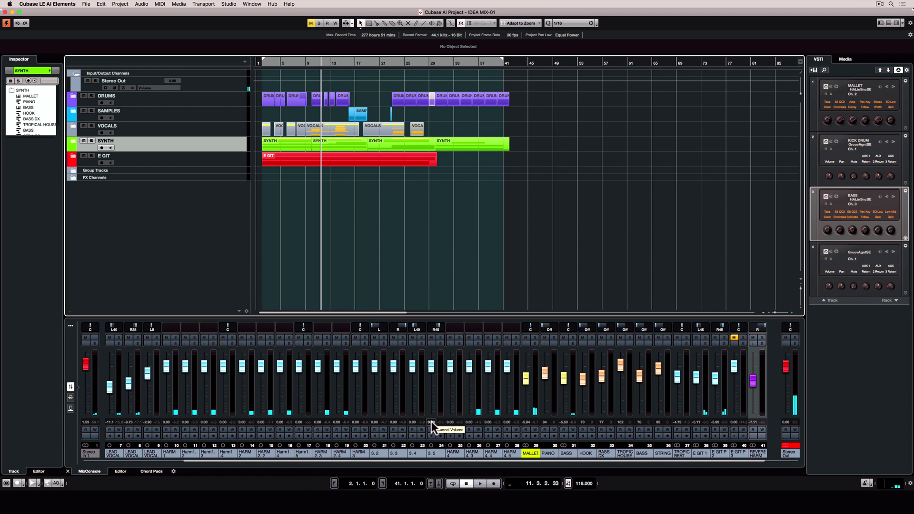
Step: Open the MixConsole and create a group channel for the HARM 1 channels
{"action": "left_click", "coordinate": [228, 5]}
{"action": "left_click", "coordinate": [235, 23]}
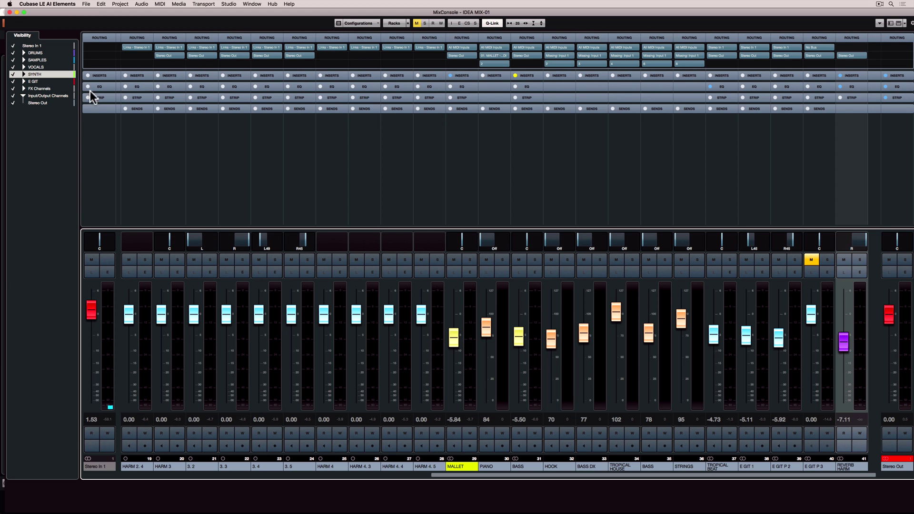
{"action": "left_click", "coordinate": [22, 66]}
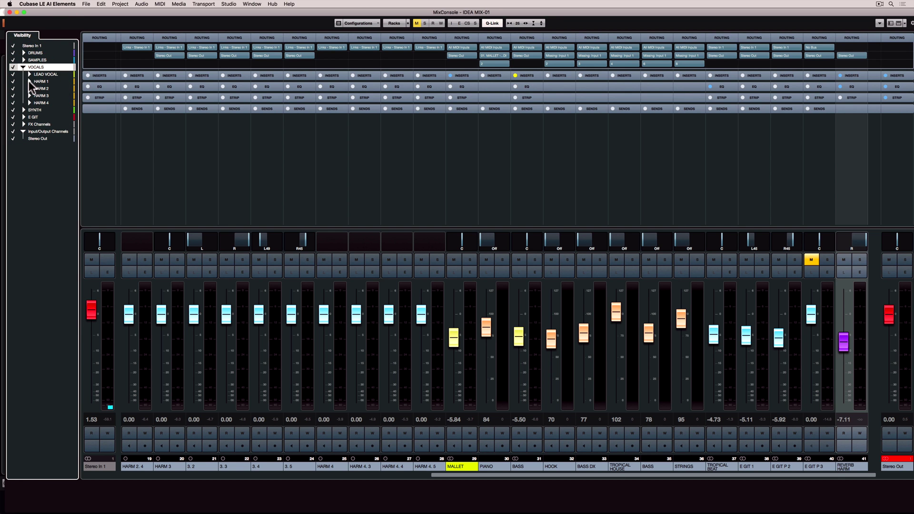
{"action": "left_click", "coordinate": [29, 81]}
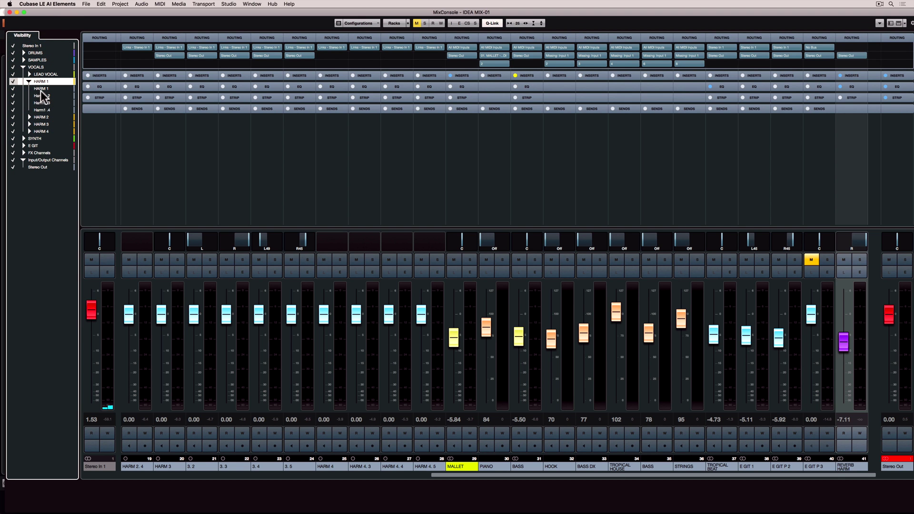
{"action": "left_click", "coordinate": [42, 88]}
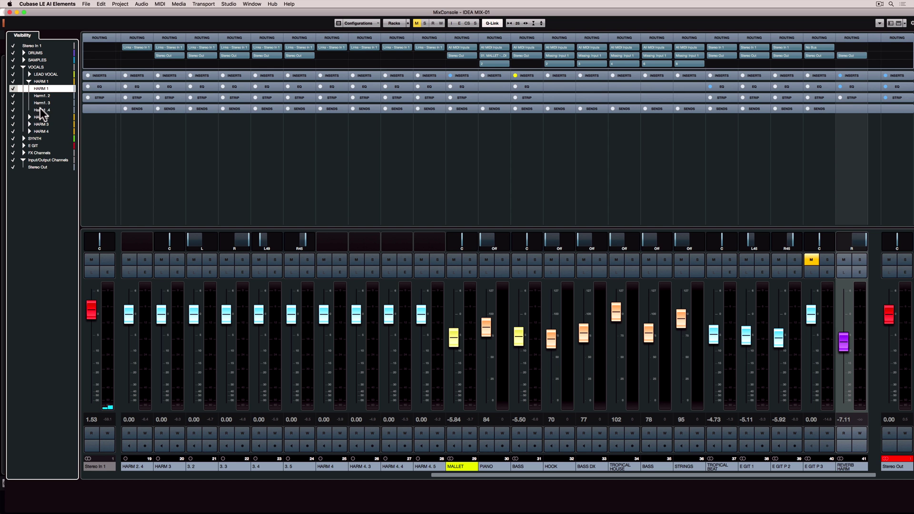
{"action": "left_click", "coordinate": [40, 110], "text": "shift"}
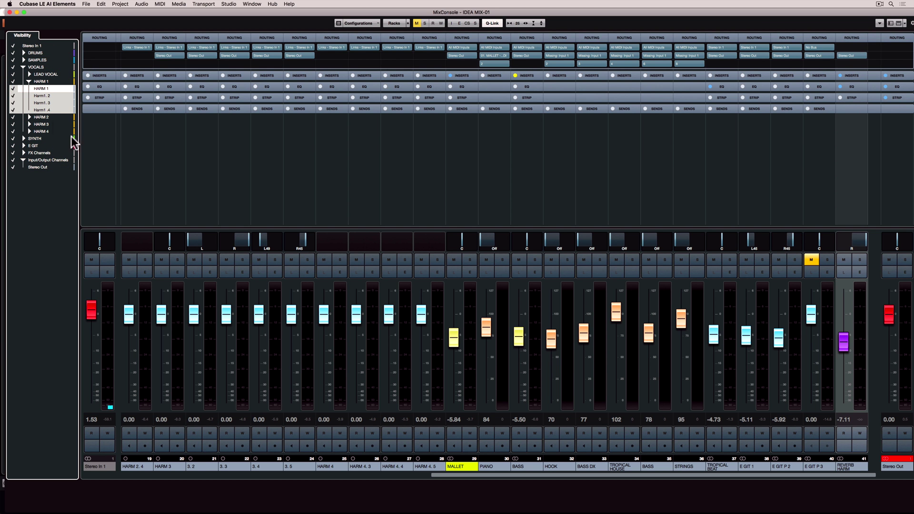
{"action": "left_click_drag", "start_coordinate": [474, 473], "coordinate": [193, 472]}
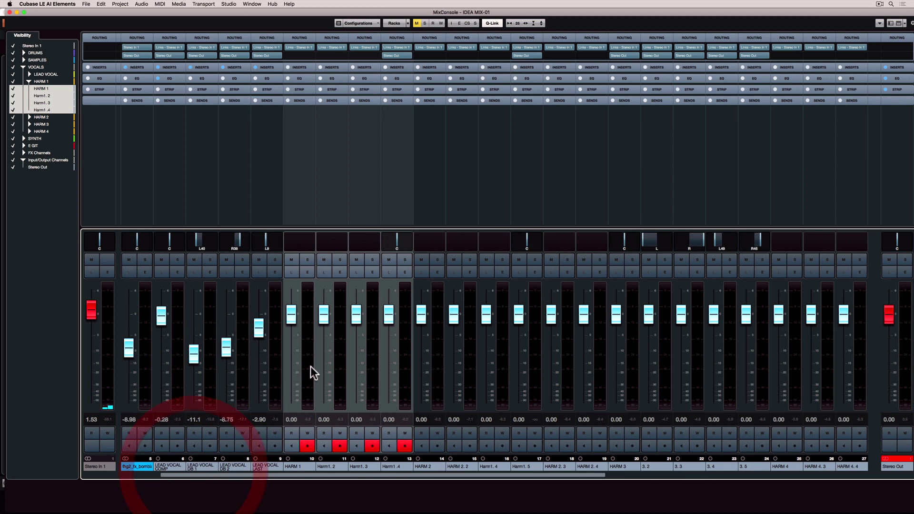
{"action": "right_click", "coordinate": [293, 350]}
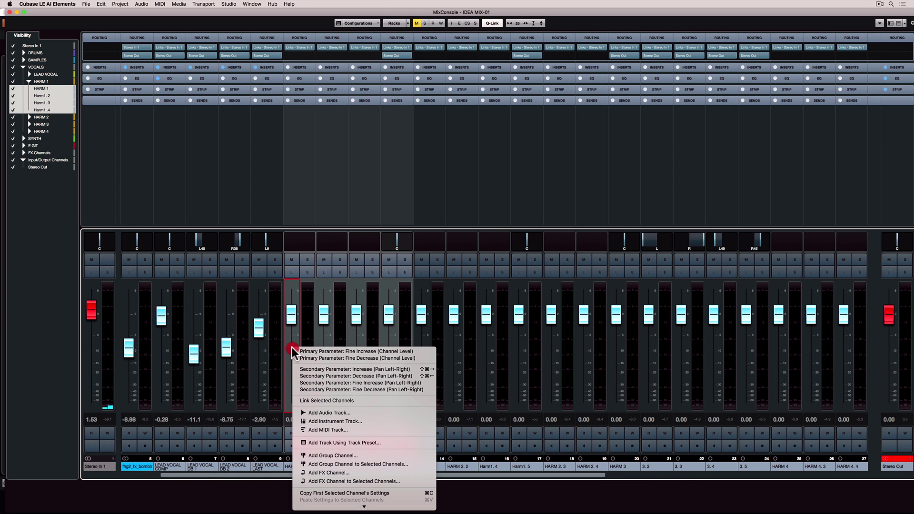
{"action": "left_click", "coordinate": [342, 464]}
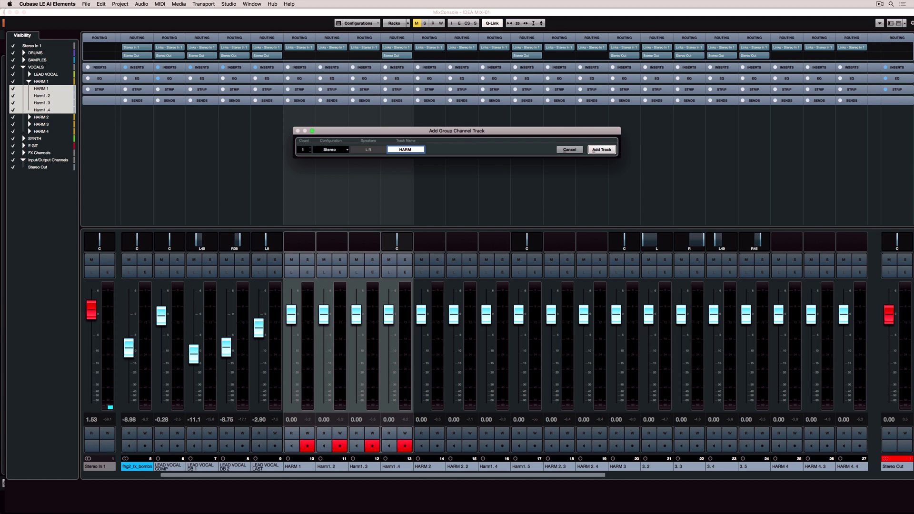
{"action": "key", "text": "Return"}
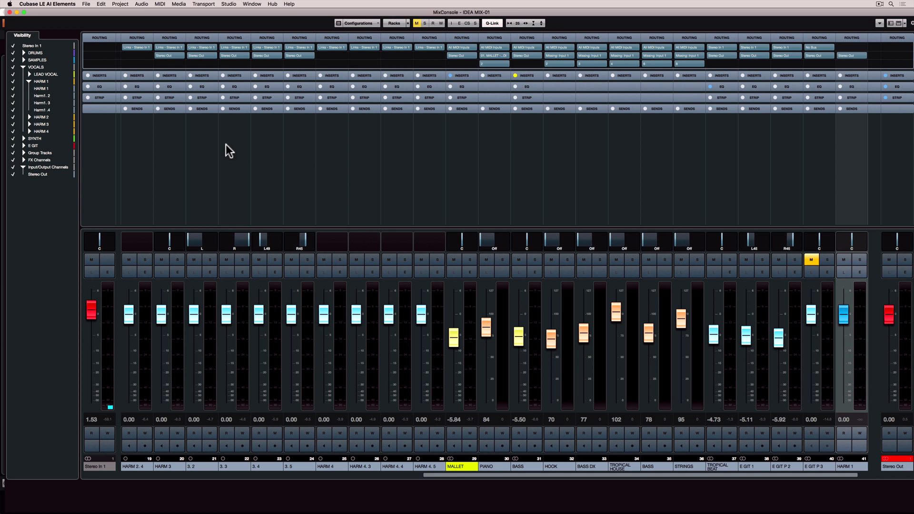
Step: Create a group channel for the HARM 2 channels
{"action": "left_click", "coordinate": [29, 116]}
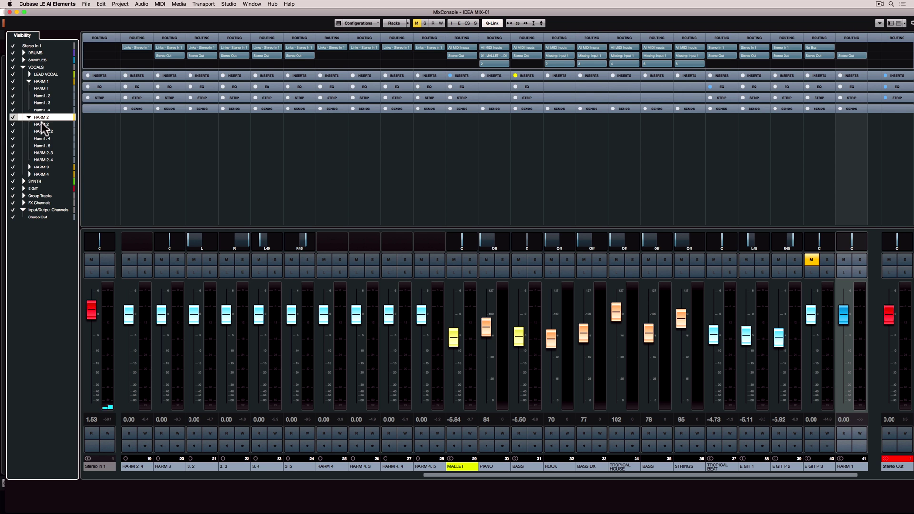
{"action": "left_click", "coordinate": [42, 160]}
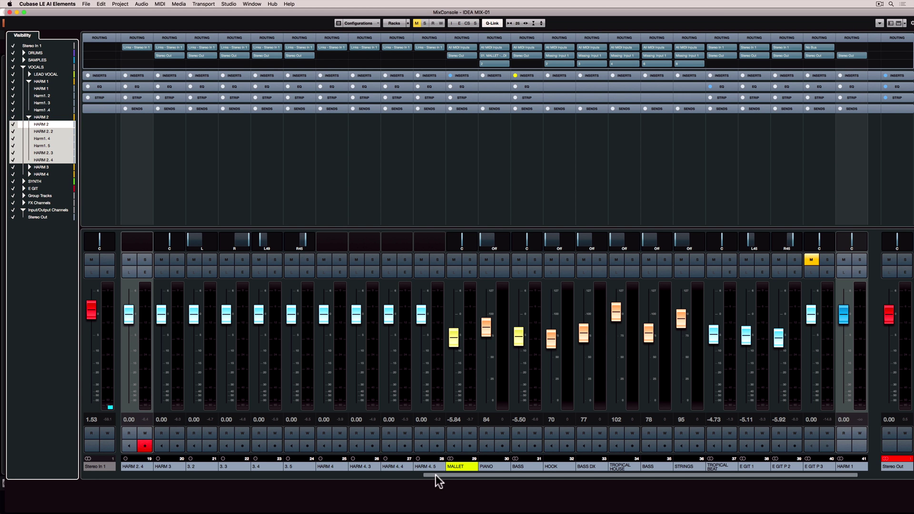
{"action": "left_click_drag", "start_coordinate": [435, 475], "coordinate": [301, 475]}
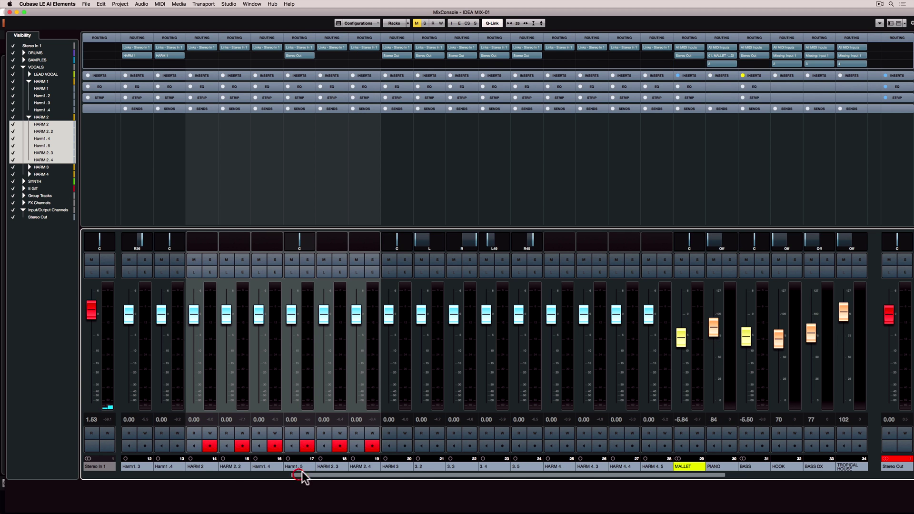
{"action": "right_click", "coordinate": [289, 351]}
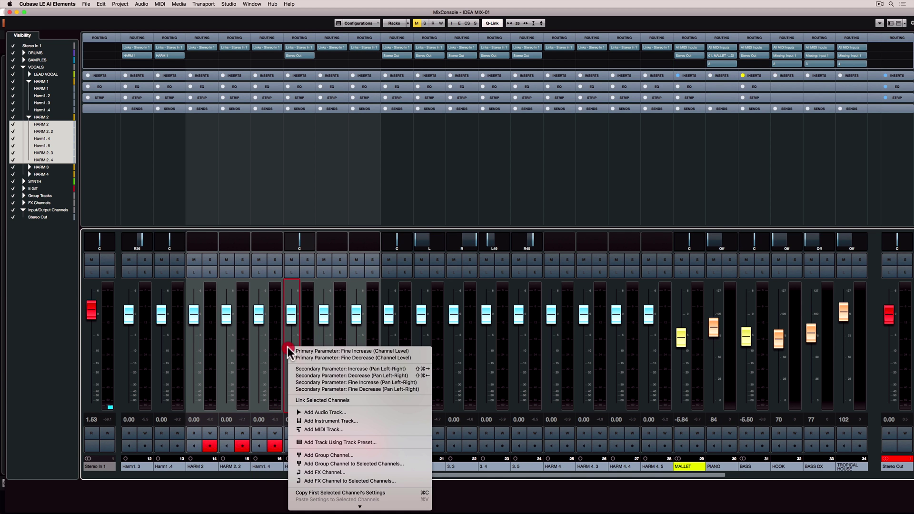
{"action": "left_click", "coordinate": [337, 464]}
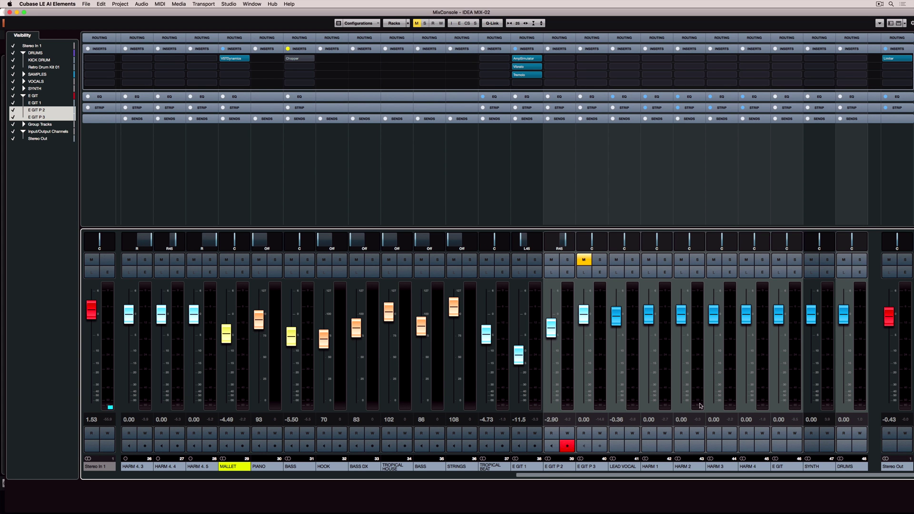
Step: During playback, lower the E GIT, HARM 4, HARM 3 and HARM 2 group levels
{"action": "key", "text": "space"}
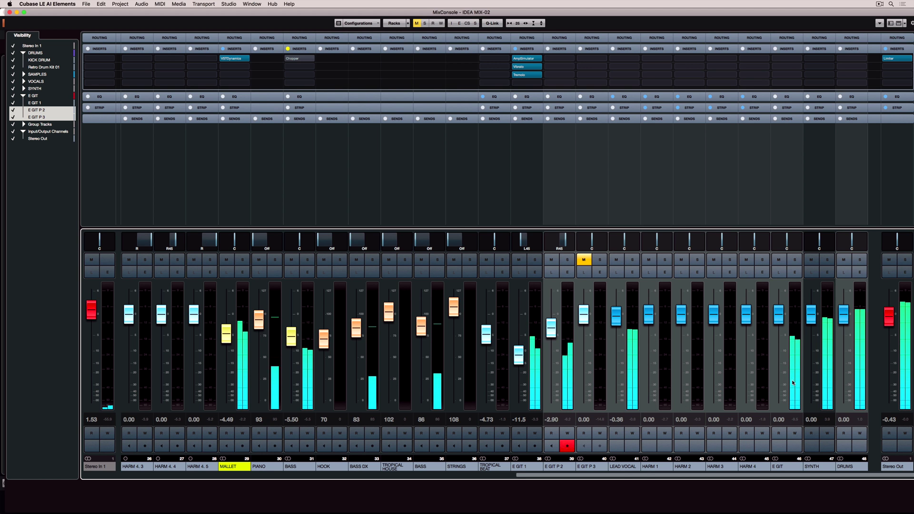
{"action": "left_click_drag", "start_coordinate": [778, 313], "coordinate": [780, 346]}
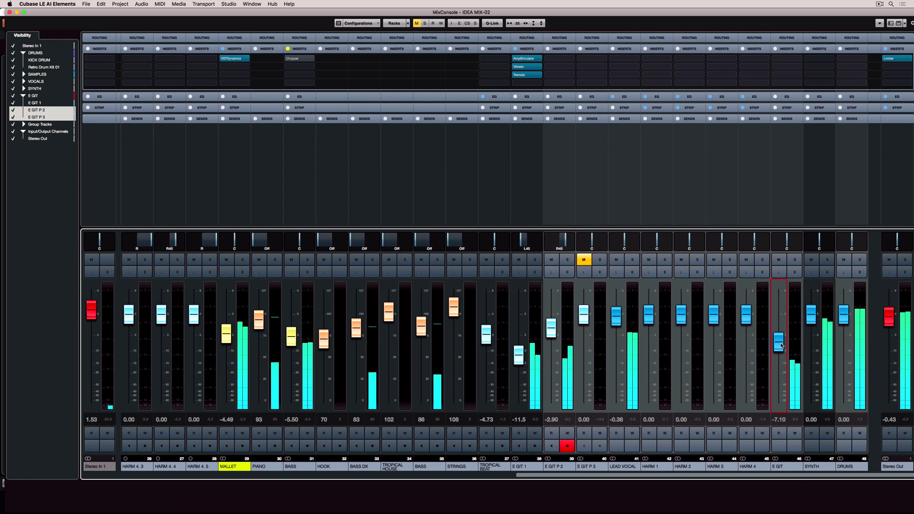
{"action": "left_click_drag", "start_coordinate": [746, 319], "coordinate": [712, 345]}
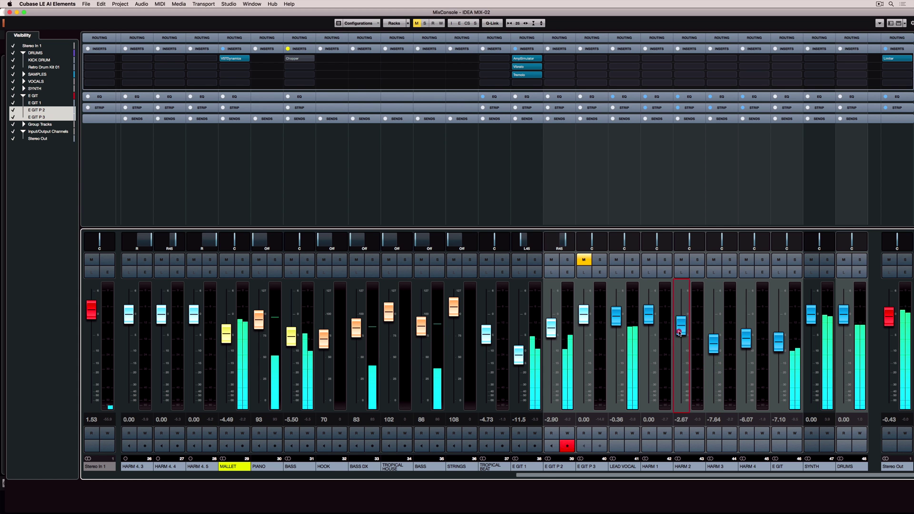
{"action": "left_click_drag", "start_coordinate": [681, 314], "coordinate": [681, 339]}
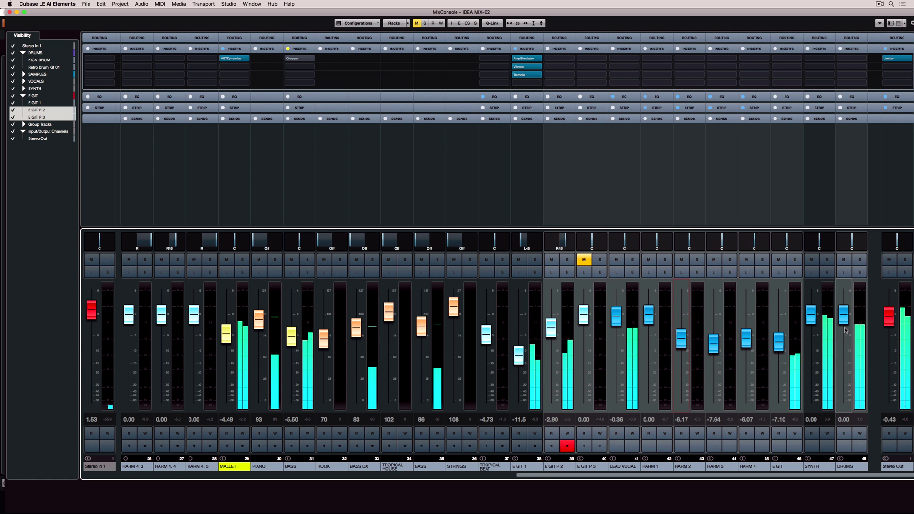
Step: Adjust the LEAD VOCAL through DRUMS group faders together and reset Stereo Out to 0.00
{"action": "left_click", "coordinate": [621, 461]}
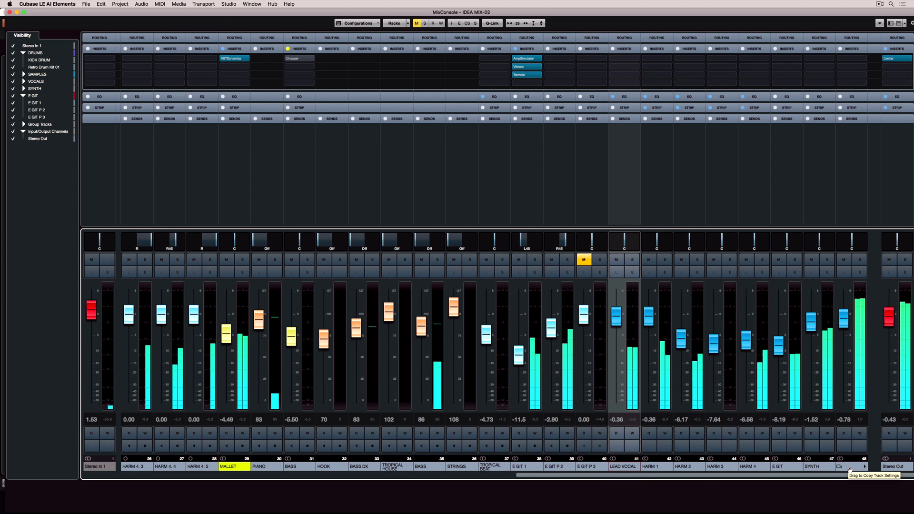
{"action": "left_click", "coordinate": [849, 468], "text": "shift"}
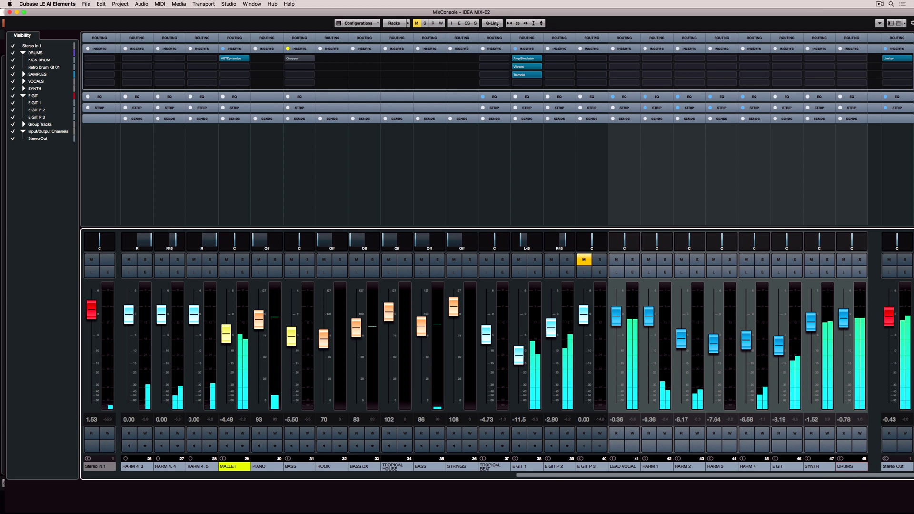
{"action": "left_click_drag", "start_coordinate": [681, 339], "coordinate": [684, 350]}
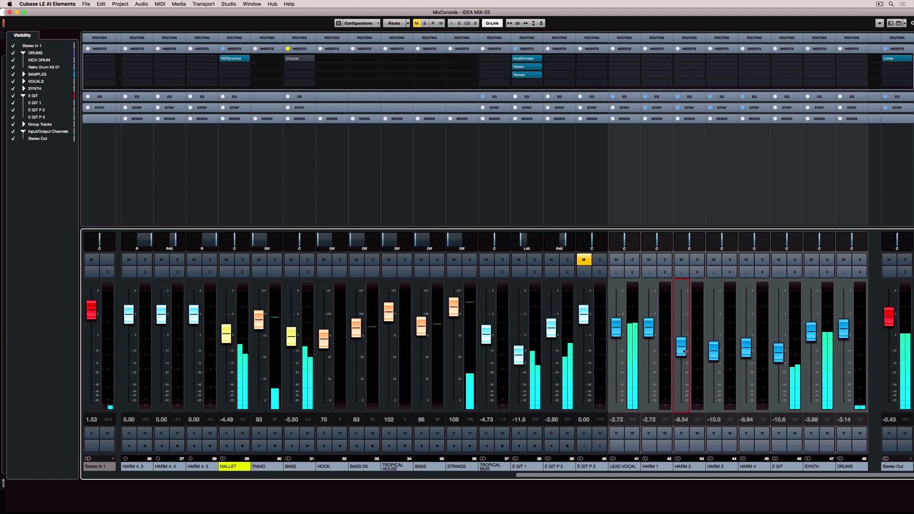
{"action": "left_click", "coordinate": [888, 316], "text": "super"}
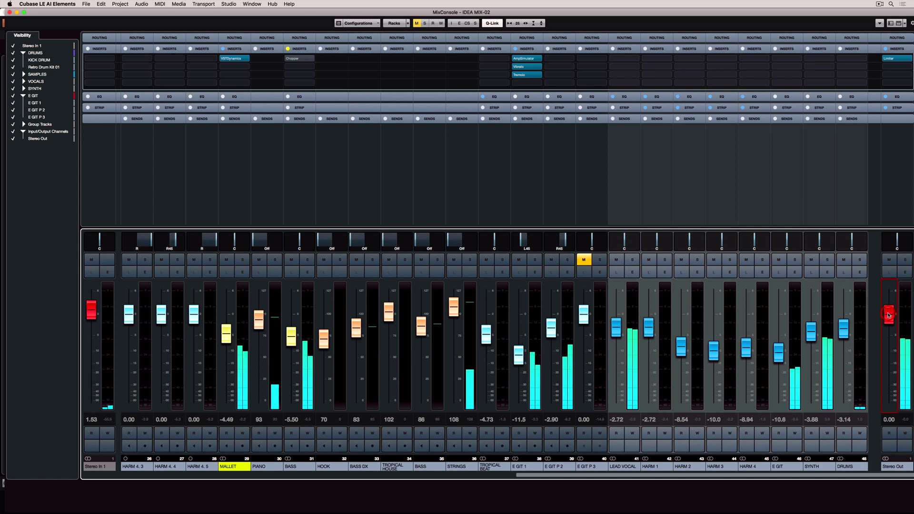
{"action": "left_click_drag", "start_coordinate": [615, 335], "coordinate": [616, 328]}
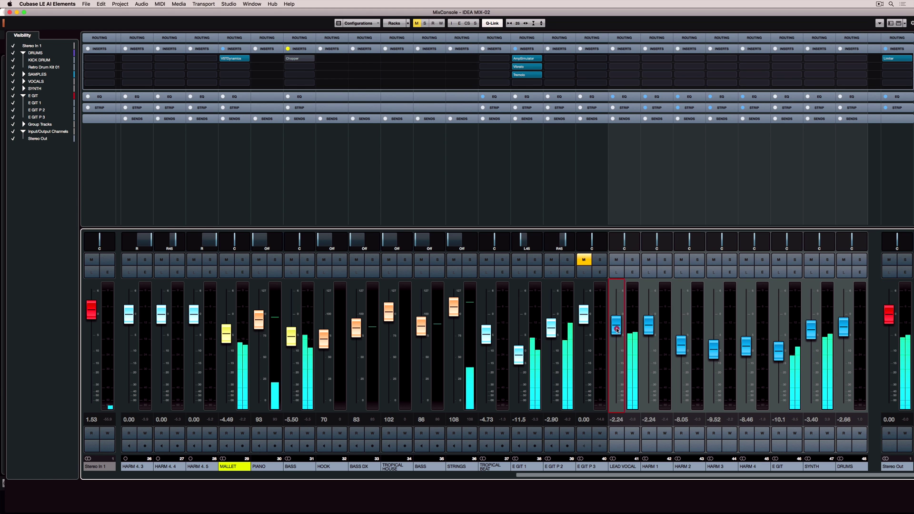
{"action": "left_click", "coordinate": [491, 23]}
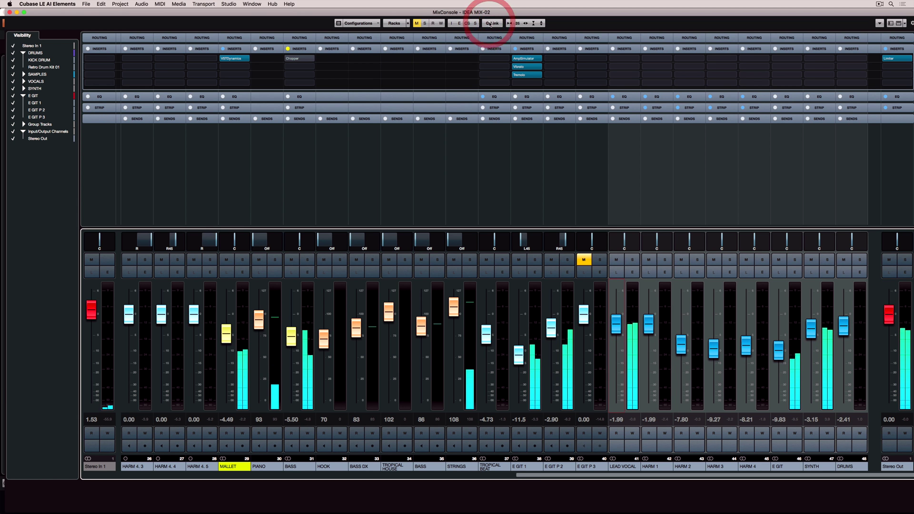
Step: In the Project window, raise LEAD VOCAL to -0.81 dB, then return to the MixConsole
{"action": "key", "text": "F3"}
{"action": "key", "text": "g"}
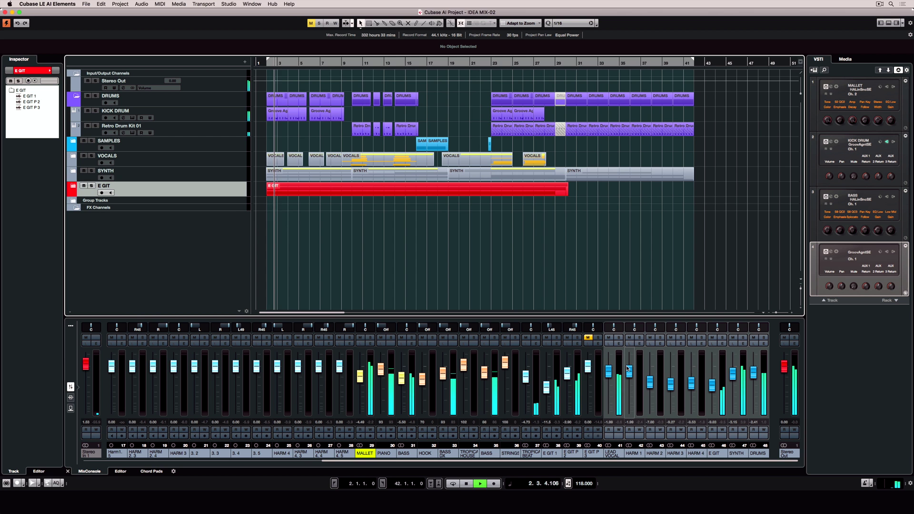
{"action": "left_click_drag", "start_coordinate": [607, 372], "coordinate": [607, 369]}
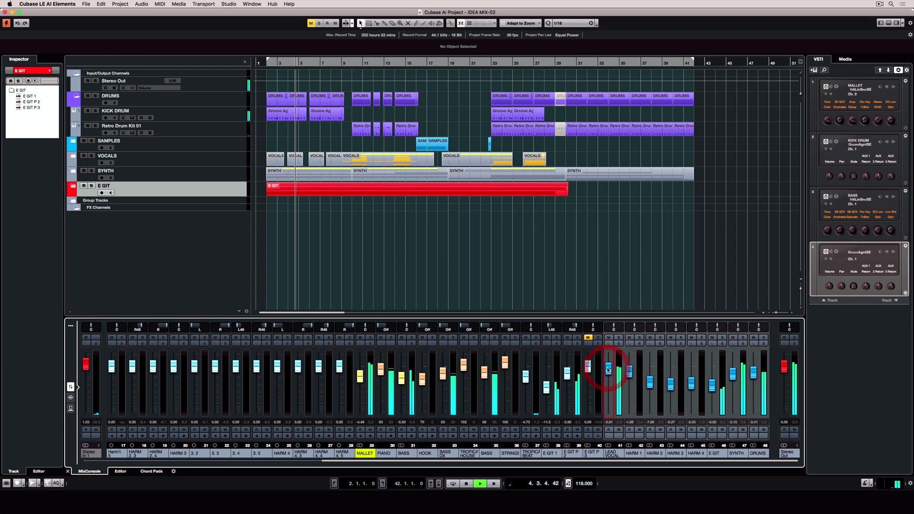
{"action": "key", "text": "F3"}
Step: Add a VOX REVERB FX channel with RoomWorks SE, fed by LEAD VOCAL through HARM 4
{"action": "left_click", "coordinate": [618, 443]}
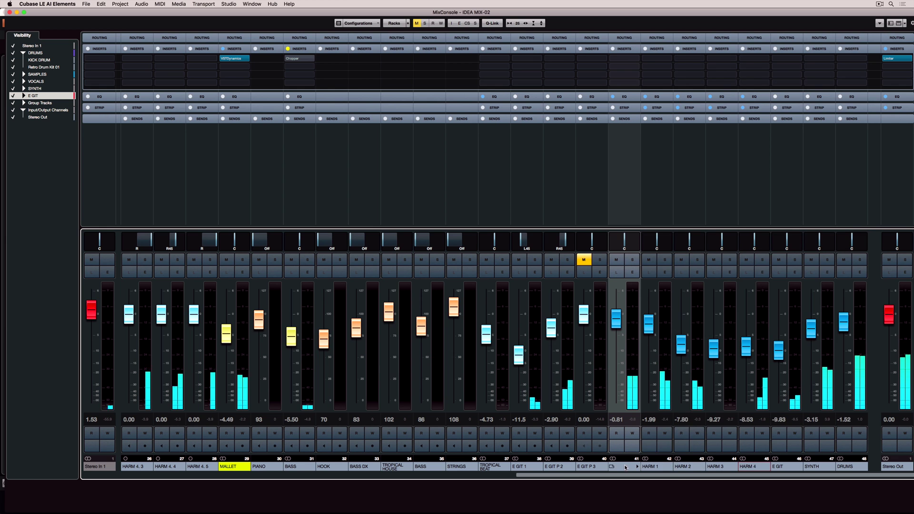
{"action": "left_click_drag", "start_coordinate": [626, 468], "coordinate": [639, 466]}
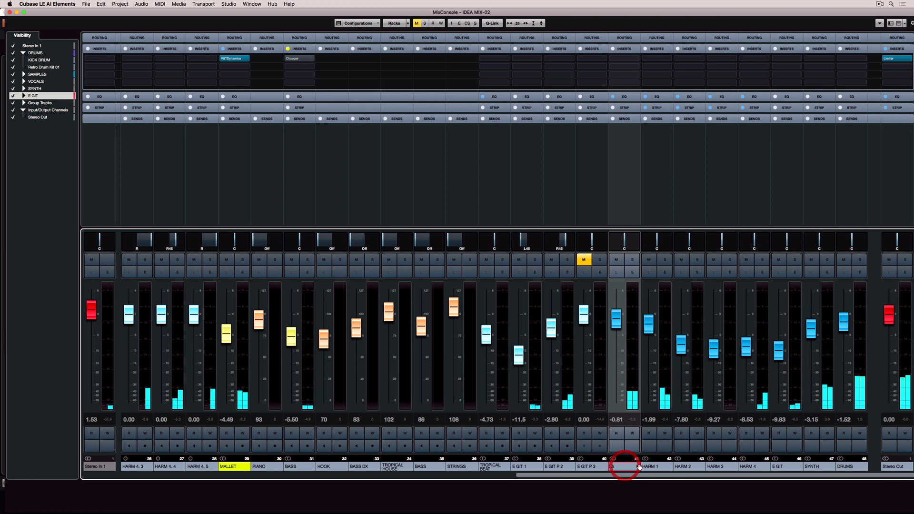
{"action": "left_click", "coordinate": [750, 467], "text": "shift"}
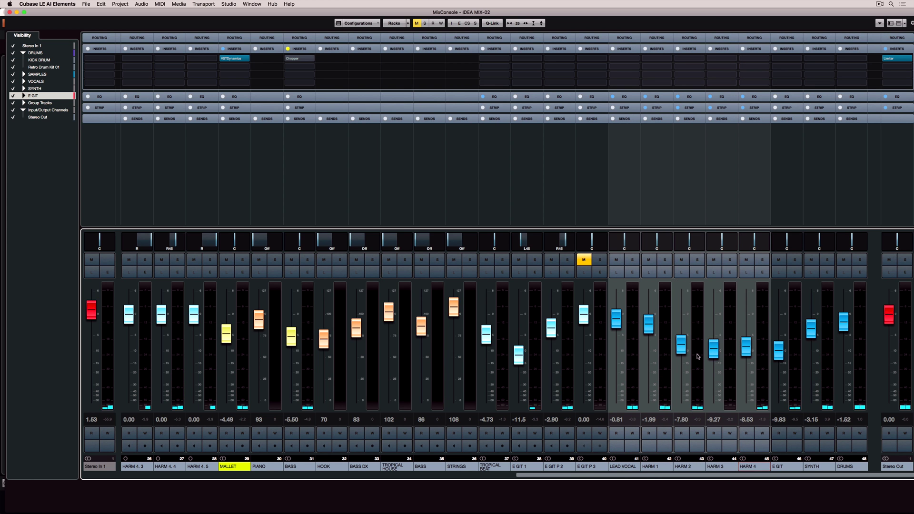
{"action": "right_click", "coordinate": [693, 323]}
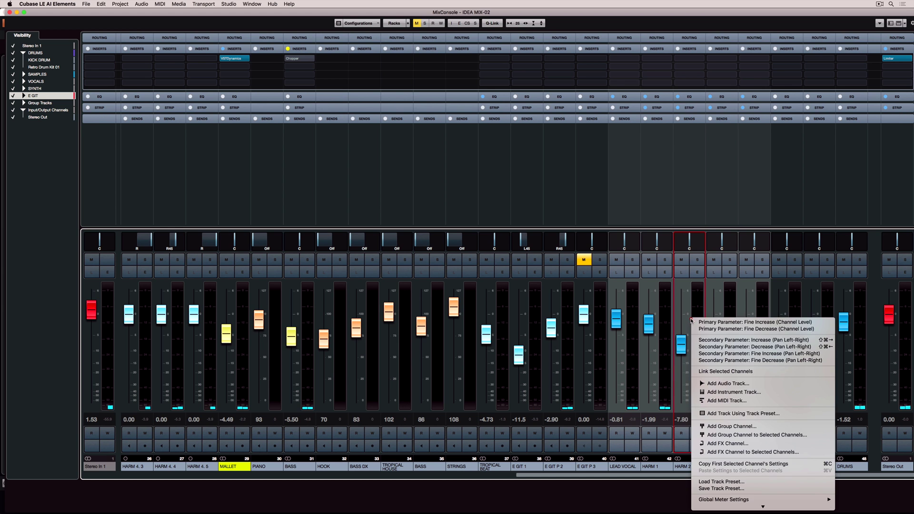
{"action": "left_click", "coordinate": [735, 452]}
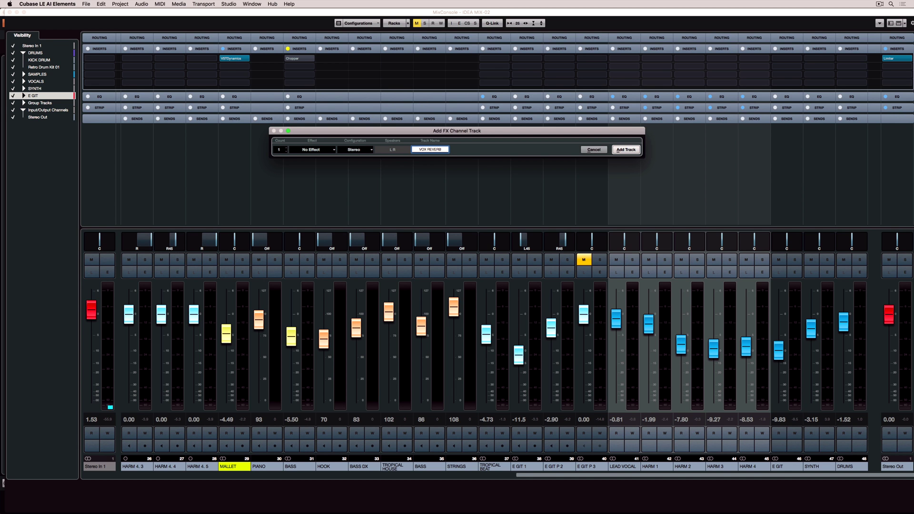
{"action": "left_click", "coordinate": [320, 149]}
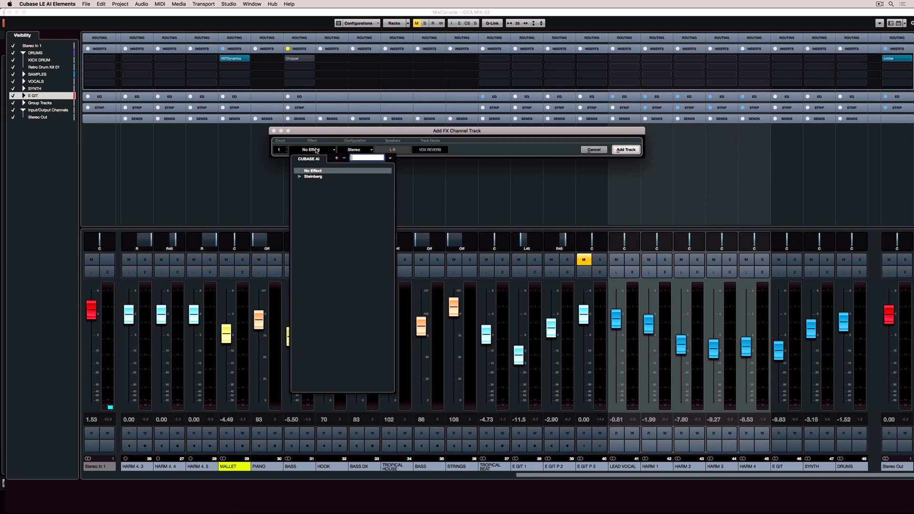
{"action": "left_click", "coordinate": [298, 177]}
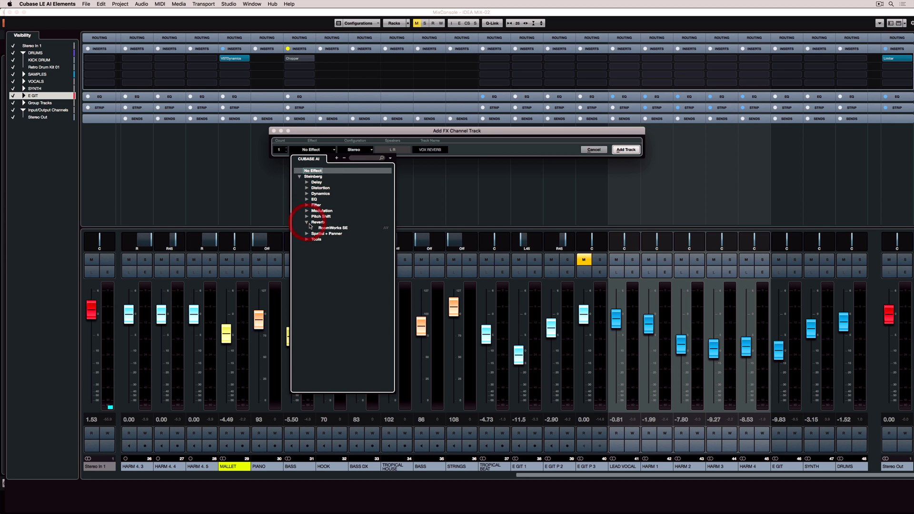
{"action": "left_click", "coordinate": [327, 228]}
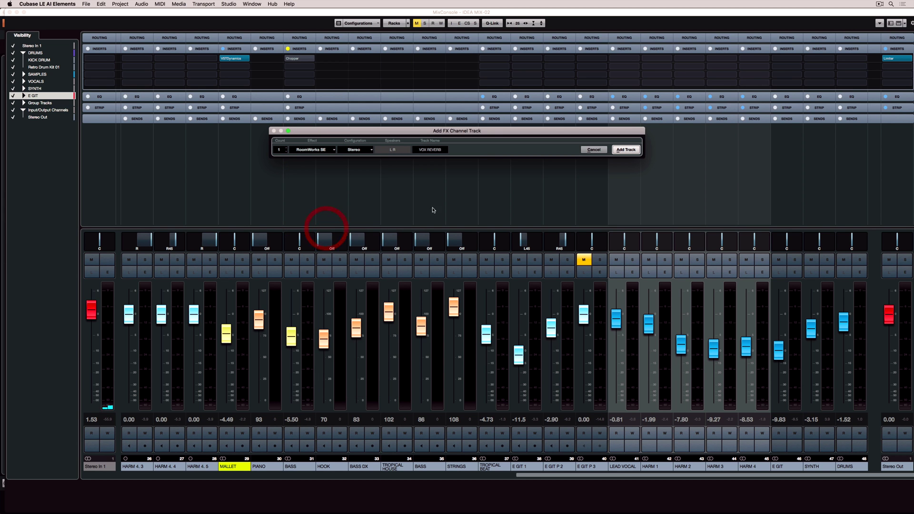
{"action": "left_click", "coordinate": [626, 149]}
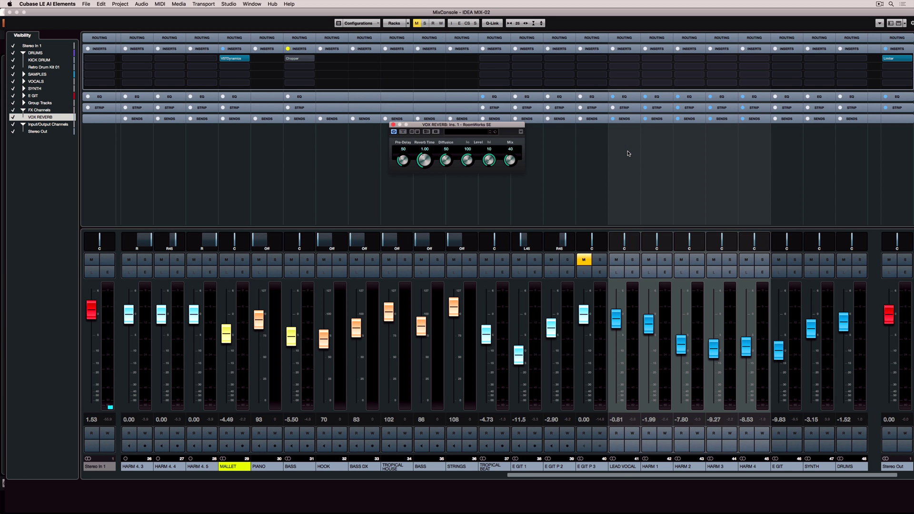
Step: Load the Los Angeles, 2019 preset in RoomWorks SE during playback
{"action": "left_click", "coordinate": [628, 154]}
{"action": "key", "text": "space"}
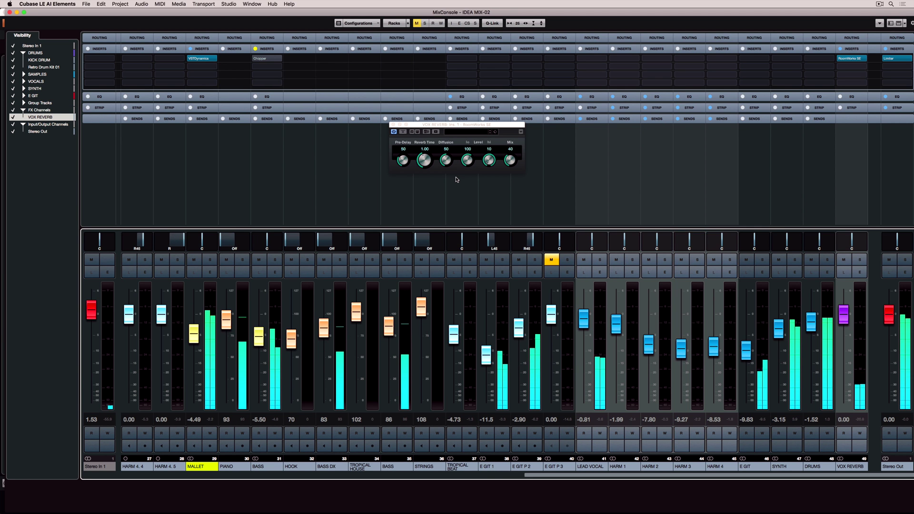
{"action": "left_click", "coordinate": [466, 131]}
{"action": "left_click", "coordinate": [478, 223]}
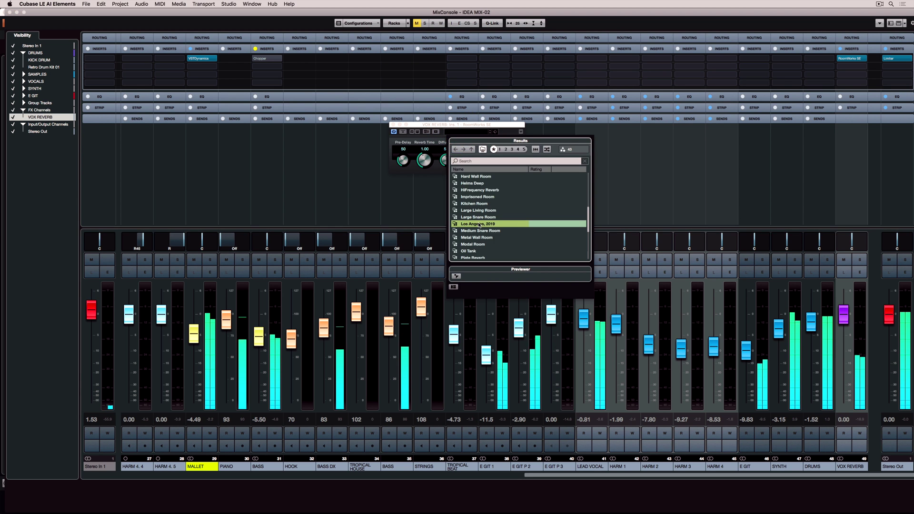
{"action": "double_click", "coordinate": [478, 224]}
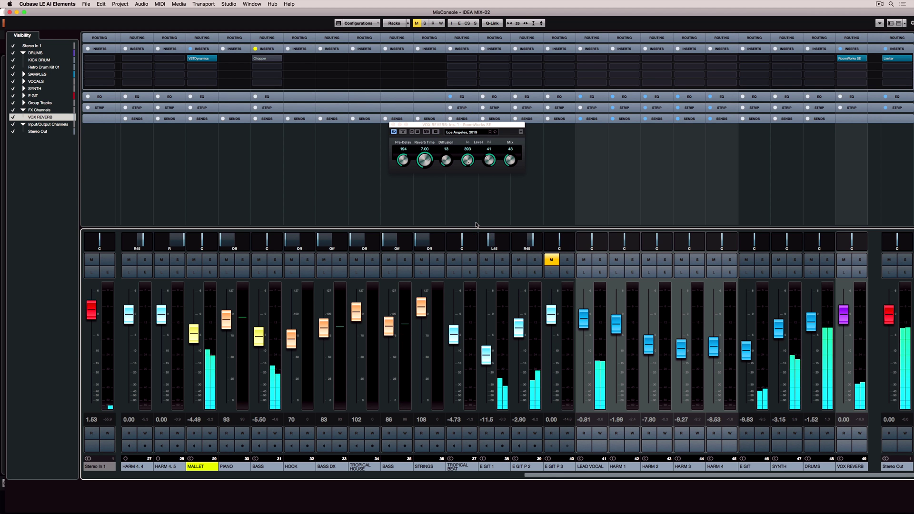
Step: Raise the lead vocal reverb send and lower VOX REVERB to -6.27 and HARM 1 to -2.33
{"action": "left_click", "coordinate": [590, 118]}
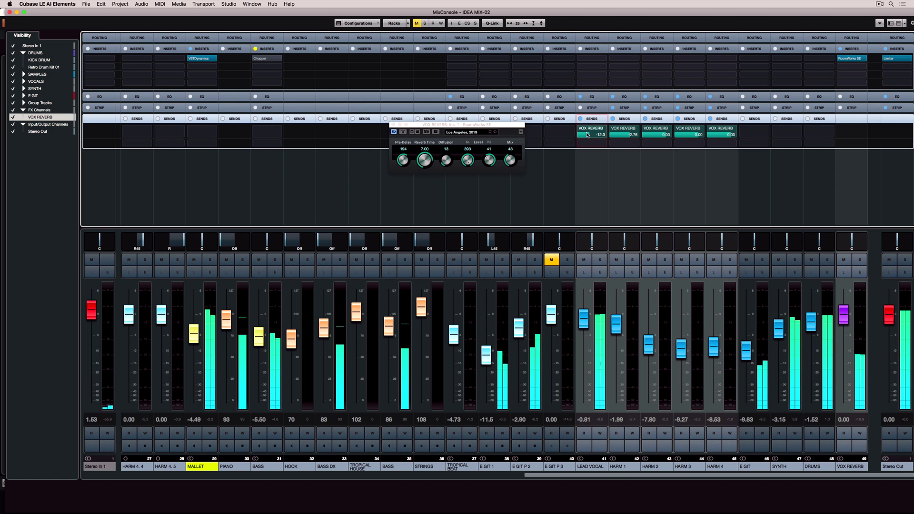
{"action": "left_click_drag", "start_coordinate": [587, 135], "coordinate": [589, 136]}
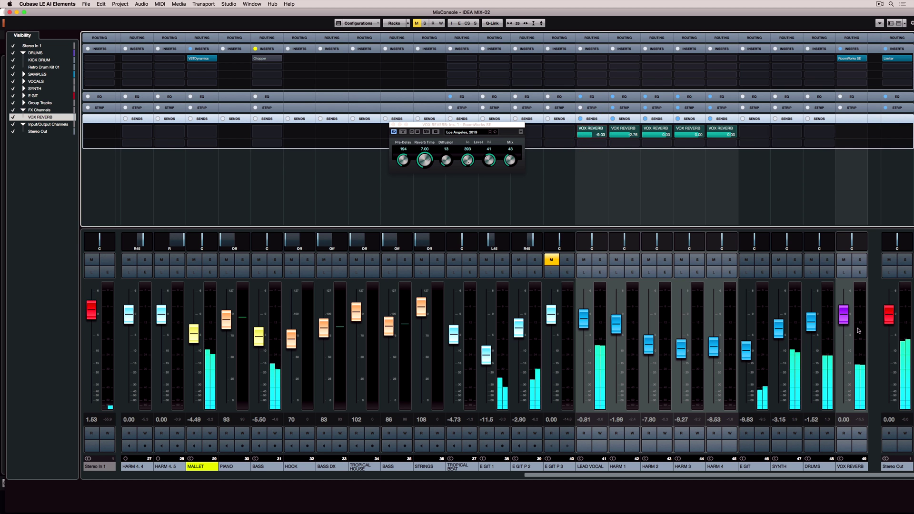
{"action": "left_click_drag", "start_coordinate": [843, 320], "coordinate": [842, 335]}
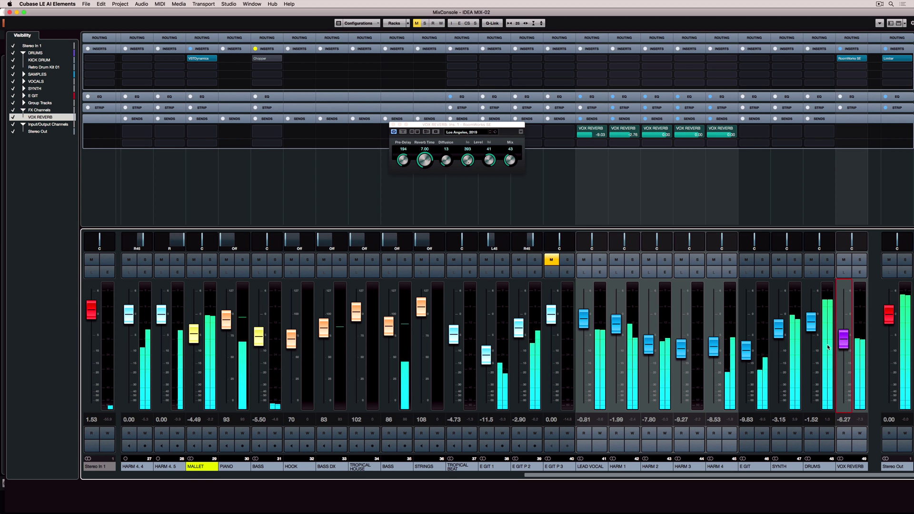
{"action": "left_click", "coordinate": [619, 325]}
{"action": "left_click_drag", "start_coordinate": [615, 324], "coordinate": [584, 319]}
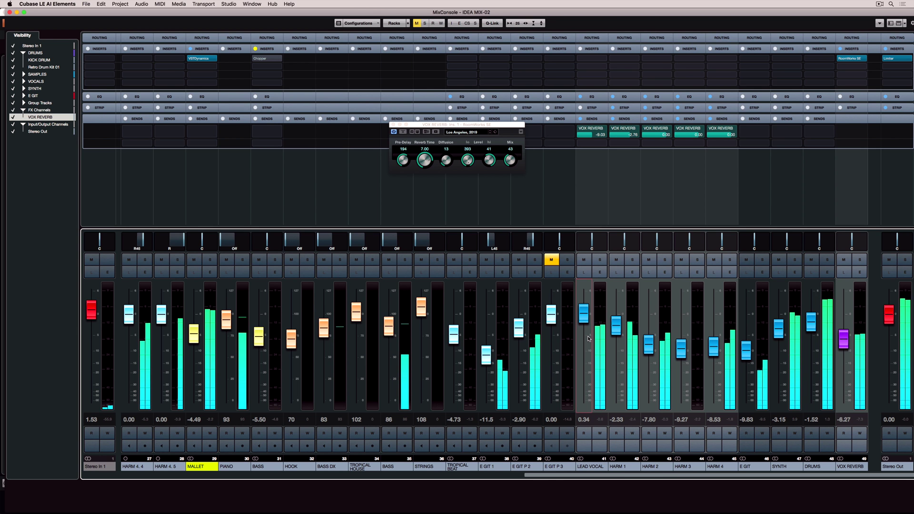
Step: Stop playback and add a DELAY FX channel running MonoDelay, sent from LEAD VOCAL
{"action": "key", "text": "space"}
{"action": "left_click", "coordinate": [590, 467]}
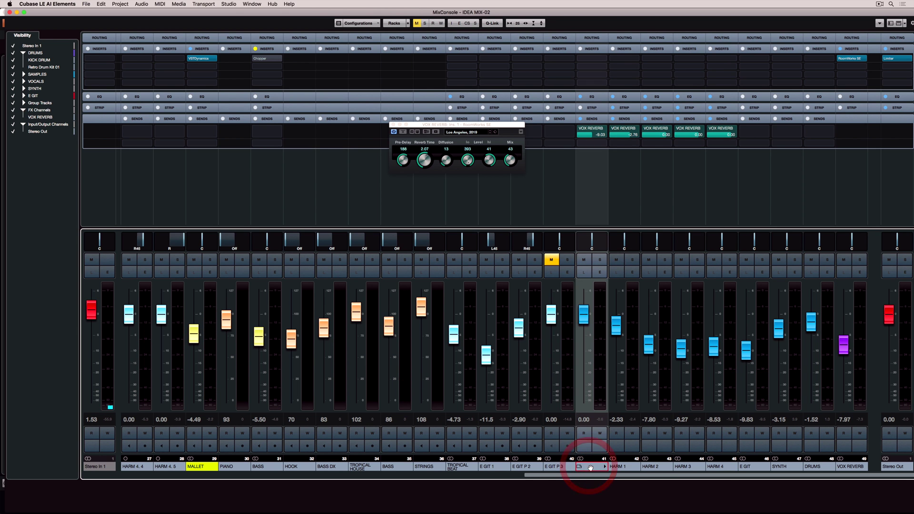
{"action": "right_click", "coordinate": [587, 339]}
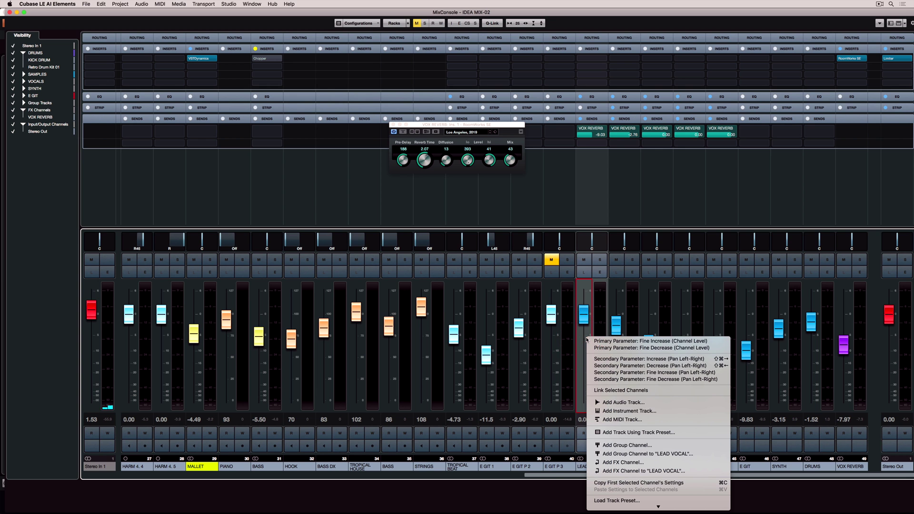
{"action": "left_click", "coordinate": [638, 471]}
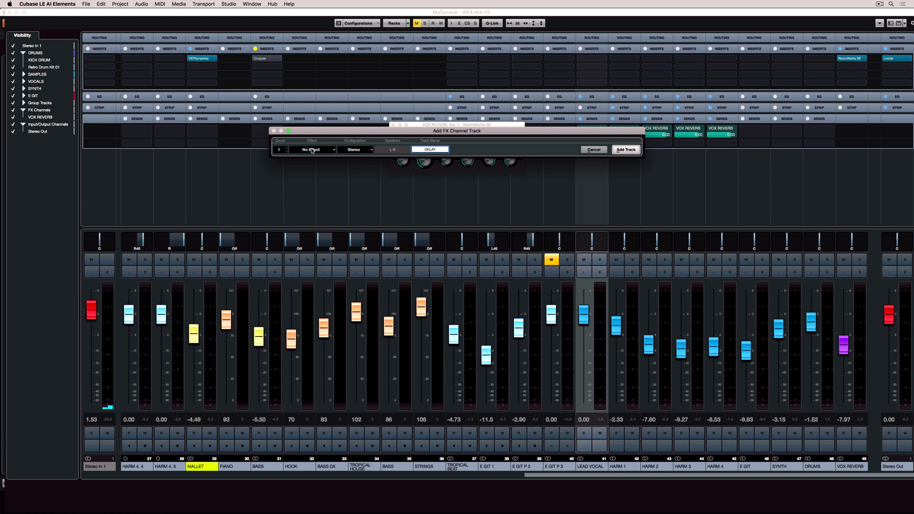
{"action": "left_click", "coordinate": [312, 149]}
{"action": "left_click", "coordinate": [300, 176]}
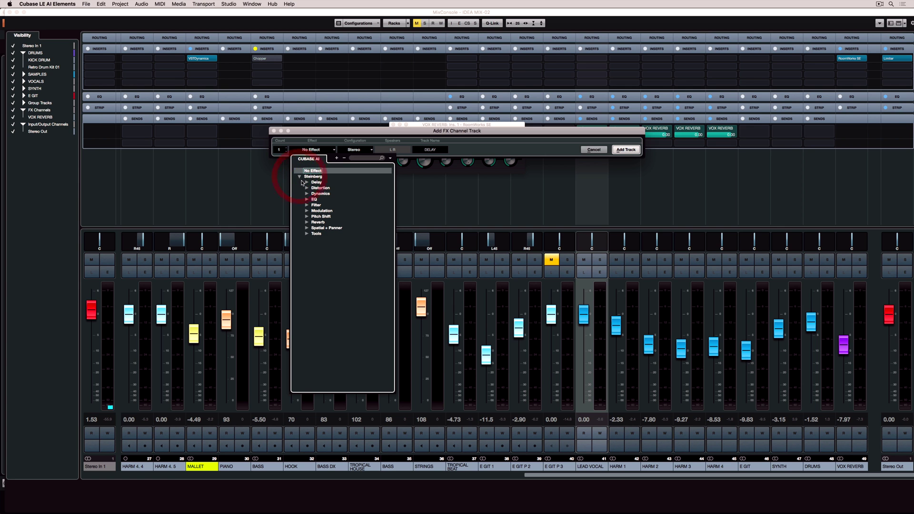
{"action": "left_click", "coordinate": [328, 188]}
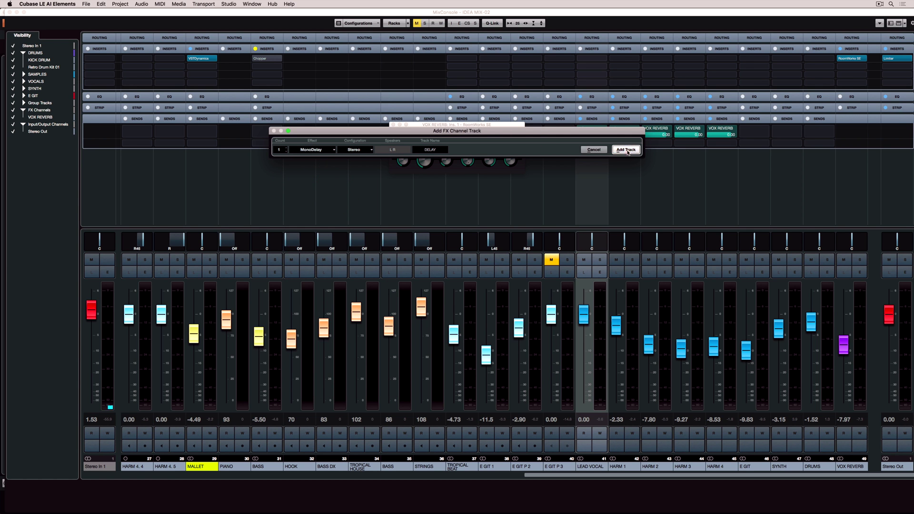
{"action": "left_click", "coordinate": [626, 150]}
{"action": "left_click", "coordinate": [429, 141]}
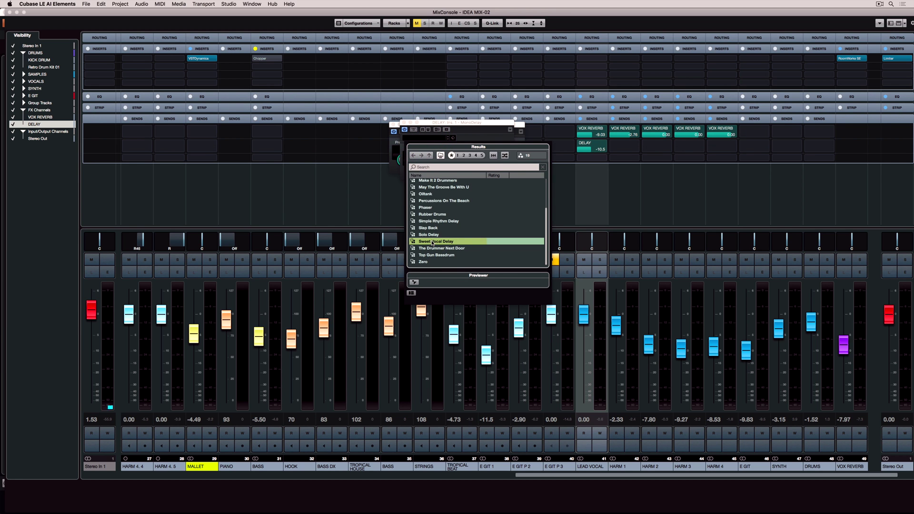
Step: Load the Sweet Vocal Delay preset and change the DELAY channel's MonoDelay time from 1/1 to 1/2
{"action": "left_click", "coordinate": [473, 134]}
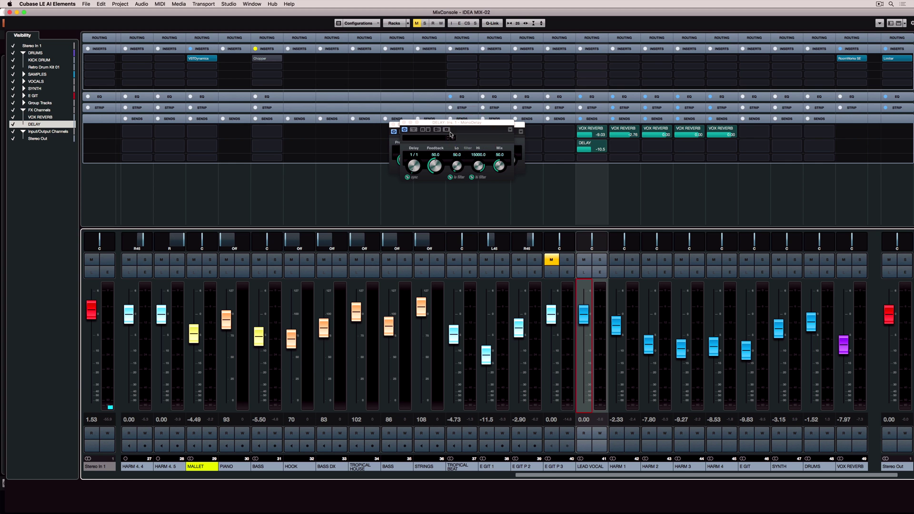
{"action": "key", "text": "space"}
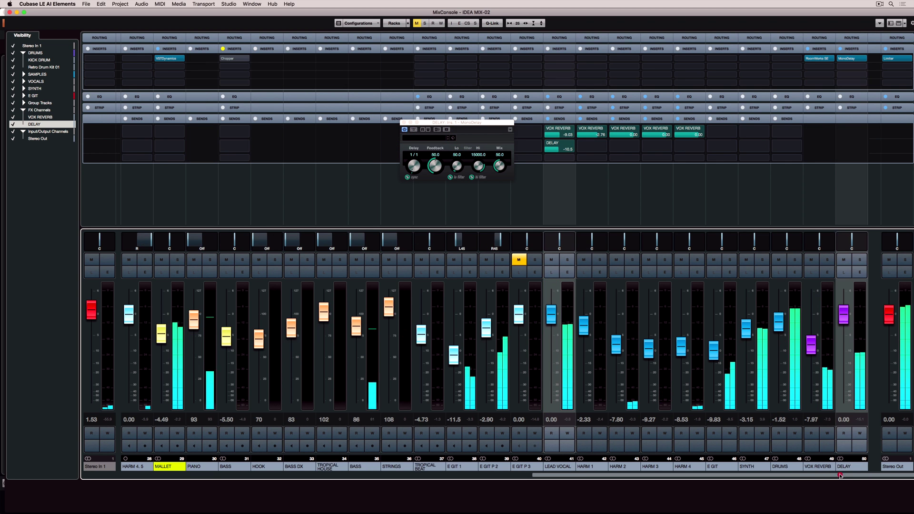
{"action": "left_click_drag", "start_coordinate": [798, 474], "coordinate": [815, 474]}
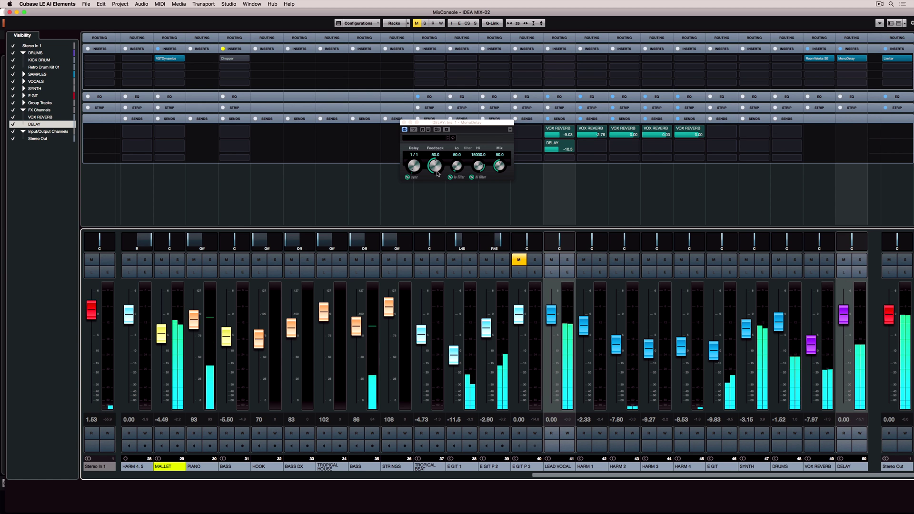
{"action": "left_click", "coordinate": [415, 167]}
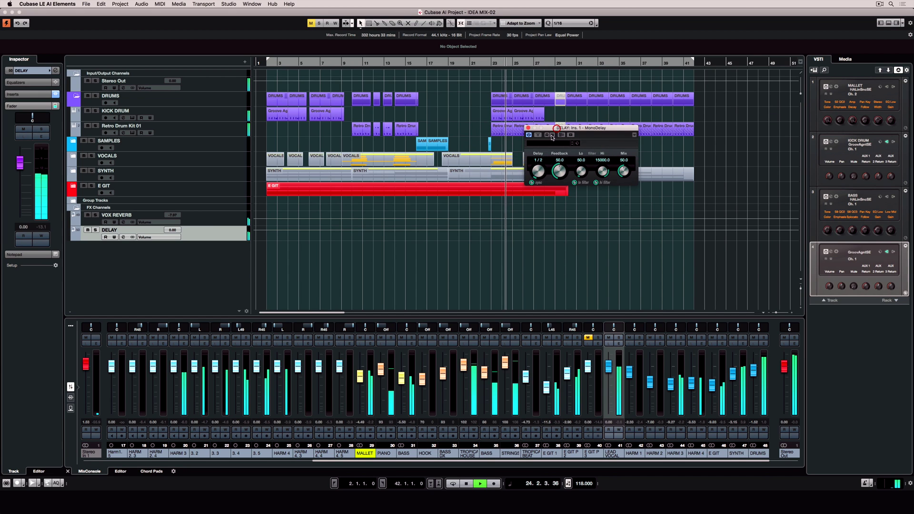
Step: Record a DELAY volume swell in write mode, pulling the fader to -30.7 and back up
{"action": "left_click", "coordinate": [105, 237]}
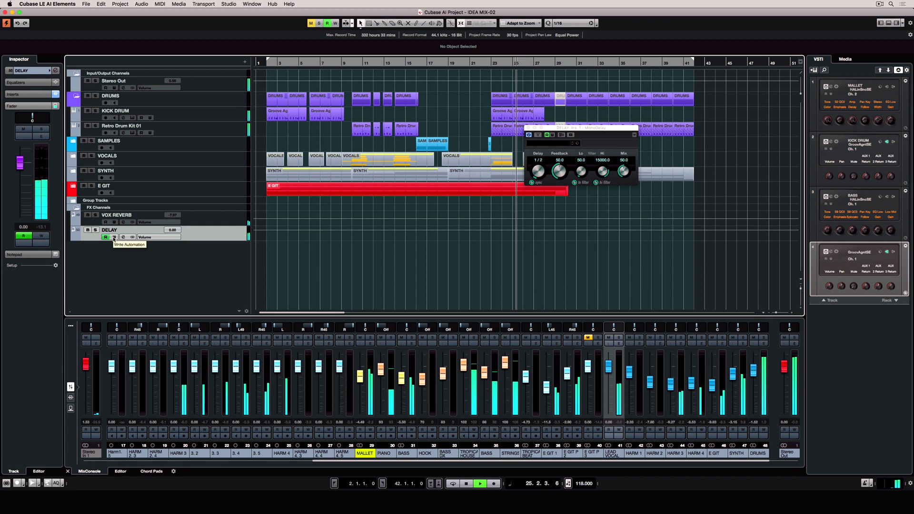
{"action": "left_click", "coordinate": [113, 237]}
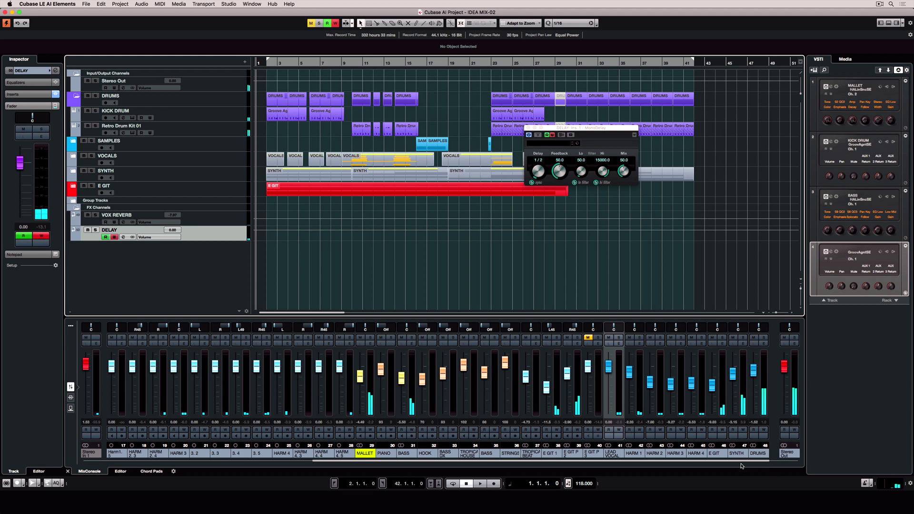
{"action": "left_click_drag", "start_coordinate": [731, 462], "coordinate": [797, 465]}
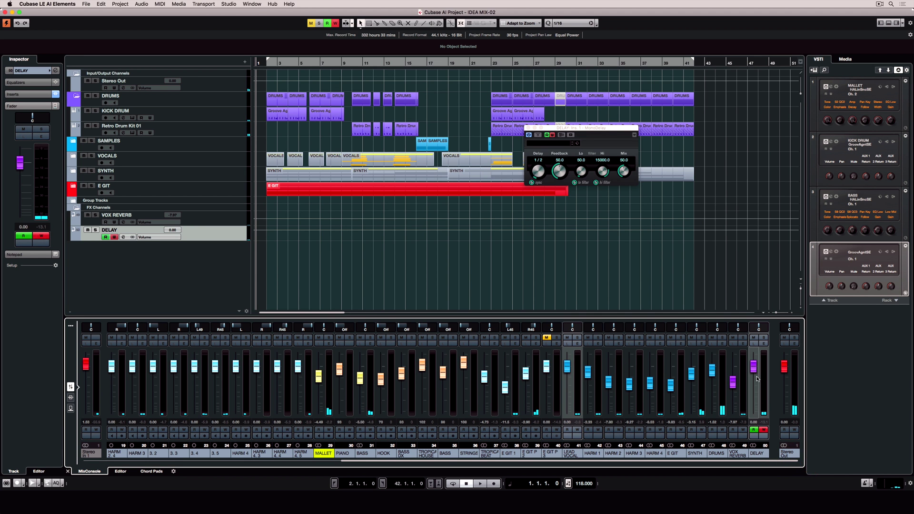
{"action": "key", "text": "space"}
{"action": "left_click_drag", "start_coordinate": [752, 372], "coordinate": [751, 404]}
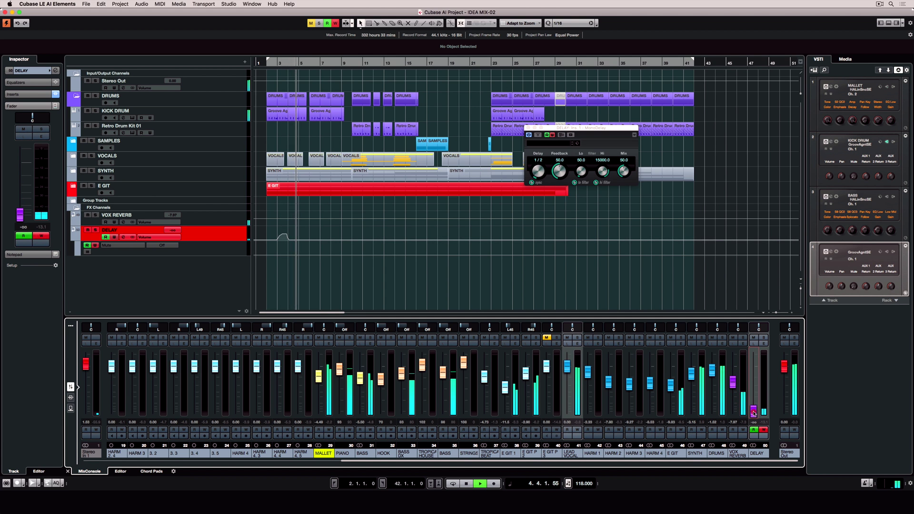
{"action": "left_click_drag", "start_coordinate": [752, 404], "coordinate": [753, 372]}
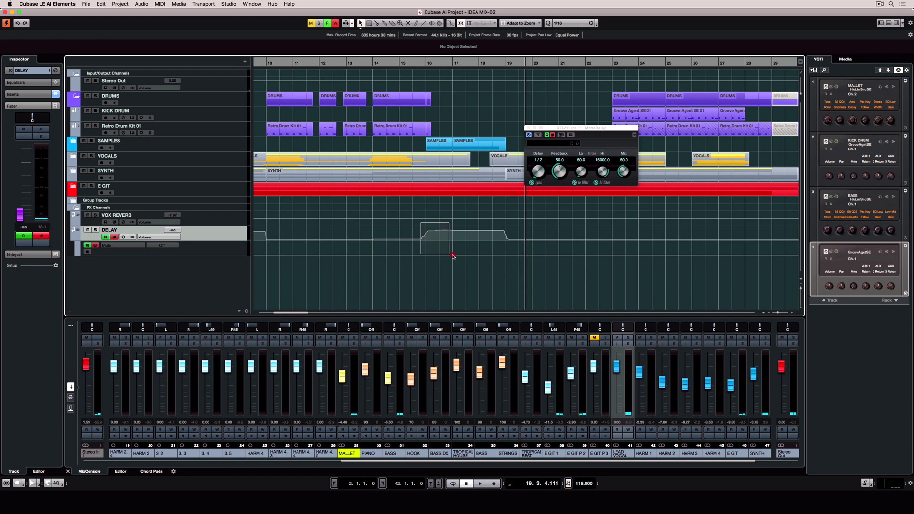
Step: Select the recorded DELAY volume automation points and move them later in the song
{"action": "left_click_drag", "start_coordinate": [452, 256], "coordinate": [453, 253]}
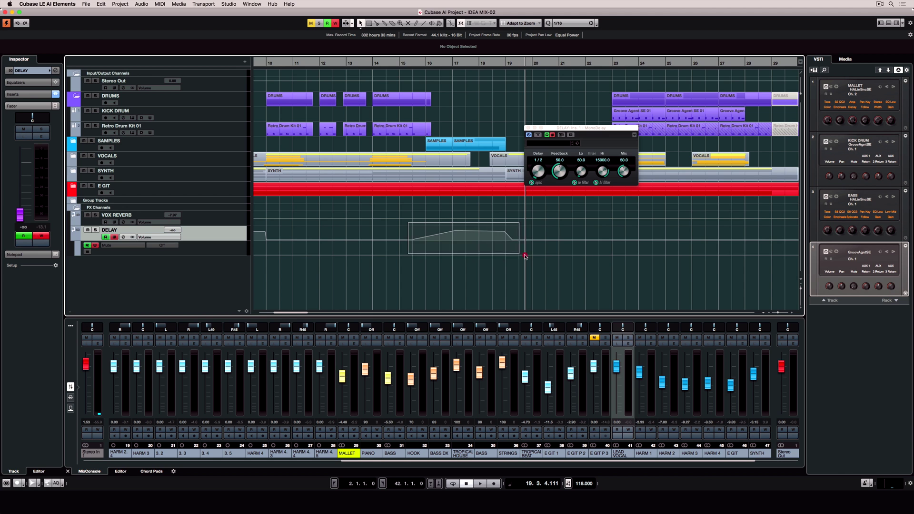
{"action": "left_click_drag", "start_coordinate": [524, 255], "coordinate": [529, 255]}
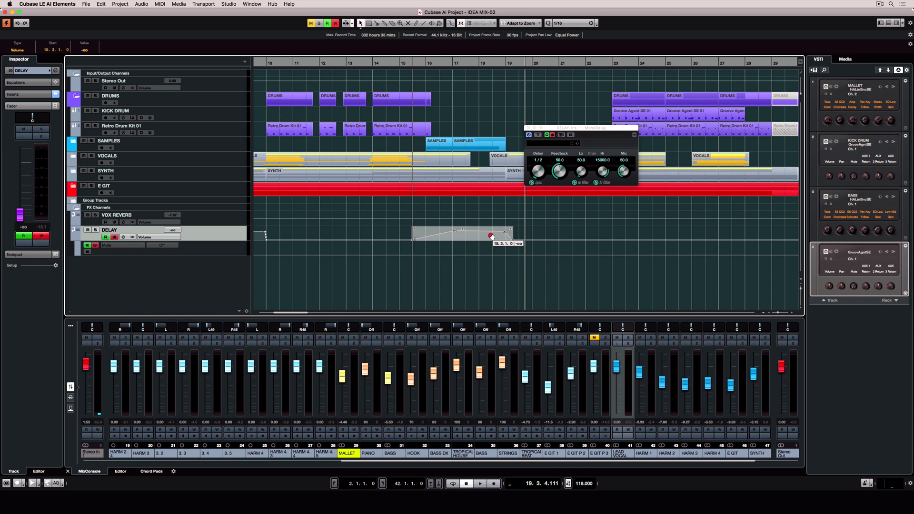
{"action": "left_click_drag", "start_coordinate": [491, 236], "coordinate": [590, 241]}
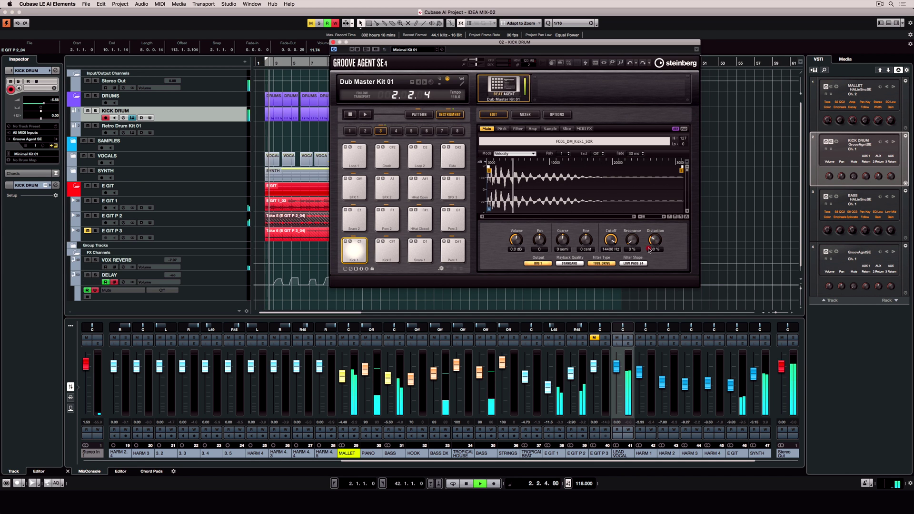
Step: Raise Groove Agent's Distortion, Cutoff and Volume on the kick
{"action": "scroll", "coordinate": [649, 250], "scroll_direction": "up", "scroll_amount": 5}
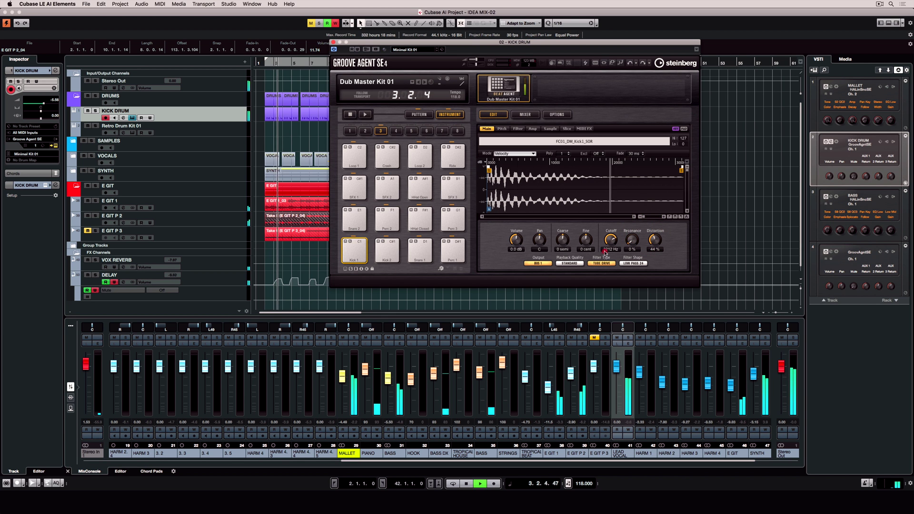
{"action": "scroll", "coordinate": [604, 250], "scroll_direction": "up", "scroll_amount": 2}
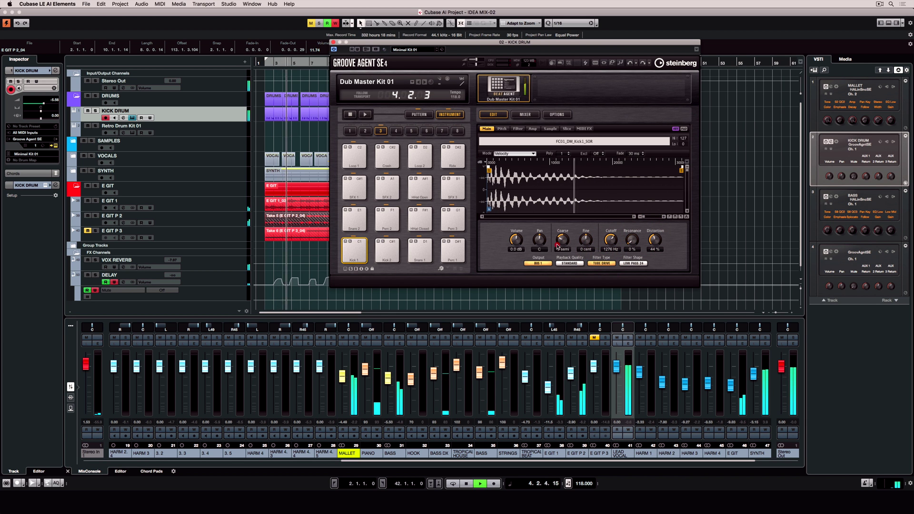
{"action": "scroll", "coordinate": [561, 240], "scroll_direction": "down", "scroll_amount": 5}
{"action": "scroll", "coordinate": [516, 233], "scroll_direction": "up", "scroll_amount": 5}
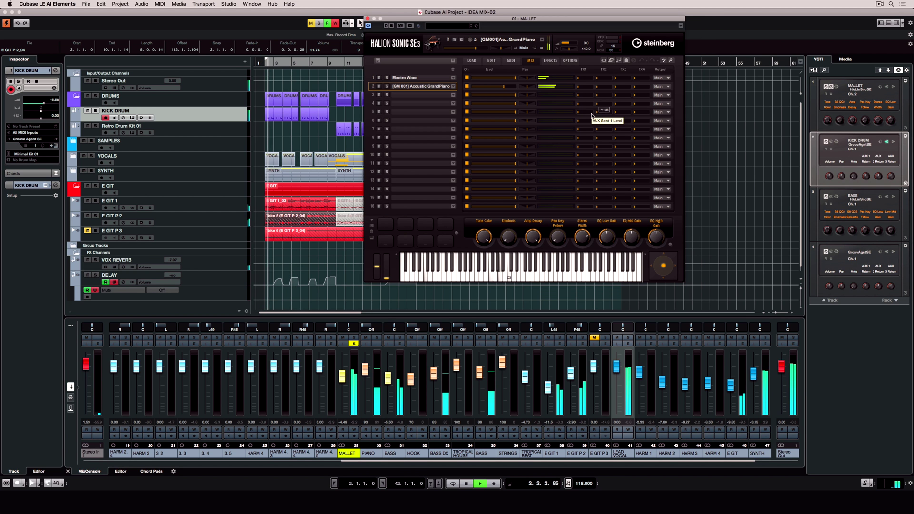
{"action": "scroll", "coordinate": [589, 80], "scroll_direction": "up", "scroll_amount": 8}
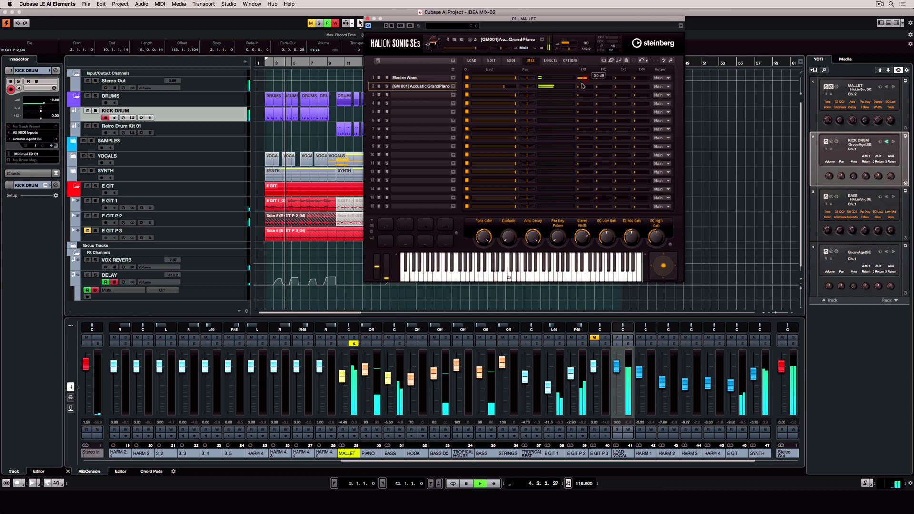
Step: Raise HALion Sonic's GrandPiano and Electro Wood FX sends and load Multi Delay on AUX FX 4
{"action": "left_click", "coordinate": [590, 88]}
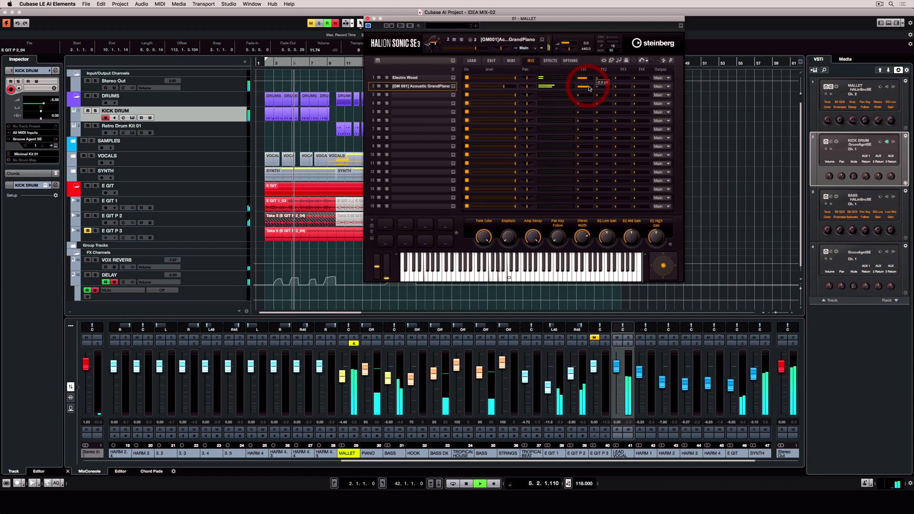
{"action": "left_click", "coordinate": [637, 78]}
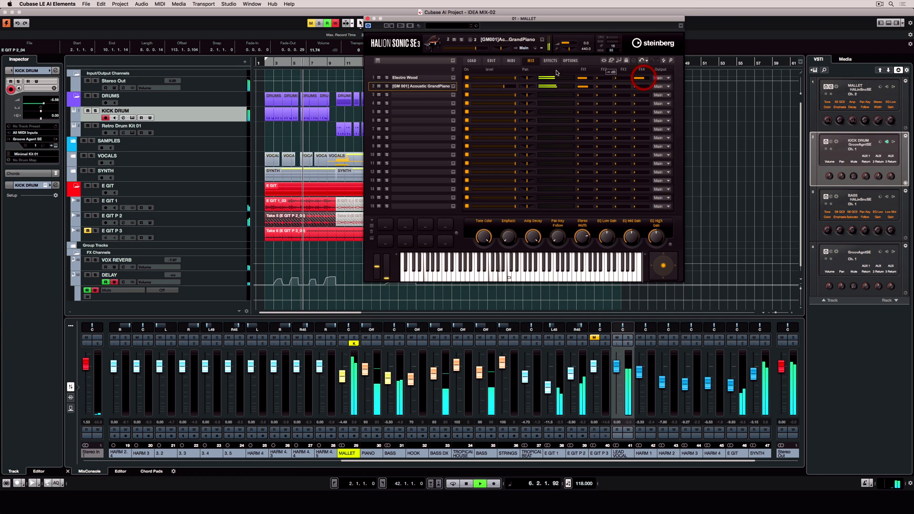
{"action": "left_click", "coordinate": [548, 61]}
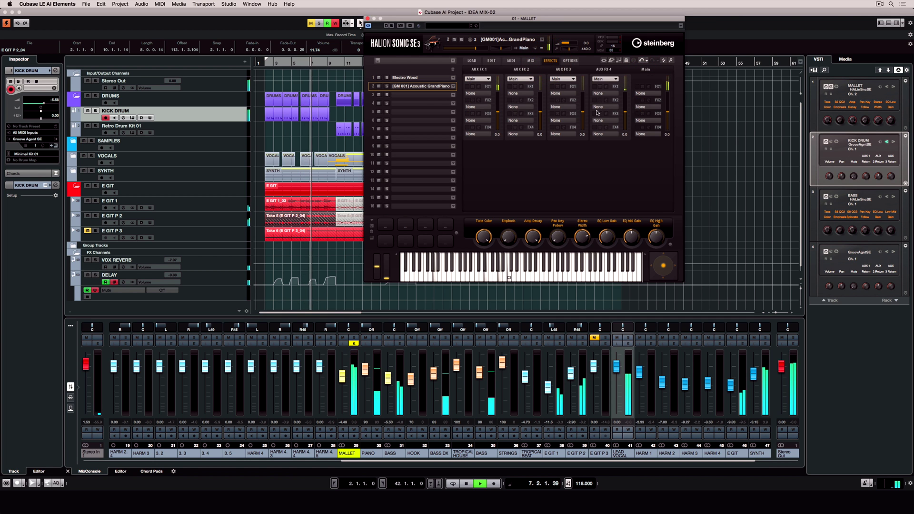
{"action": "left_click", "coordinate": [604, 94]}
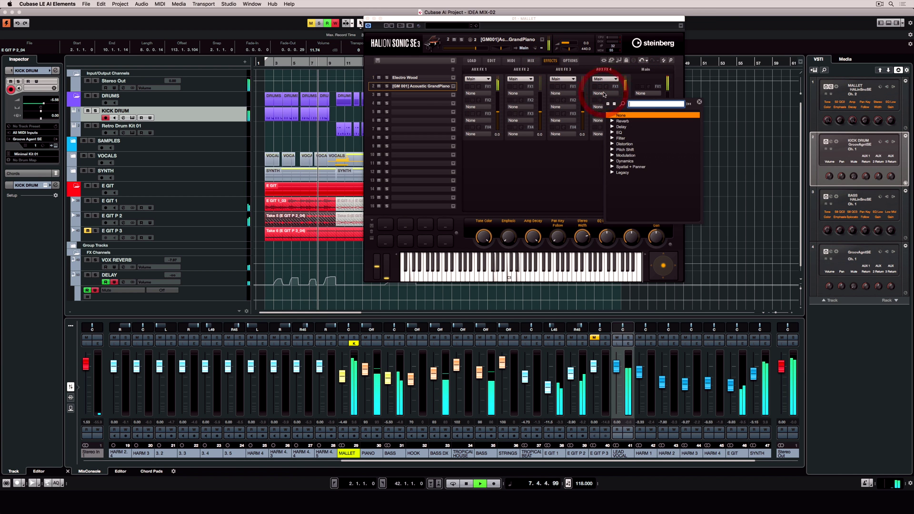
{"action": "left_click", "coordinate": [621, 127]}
{"action": "left_click", "coordinate": [632, 132]}
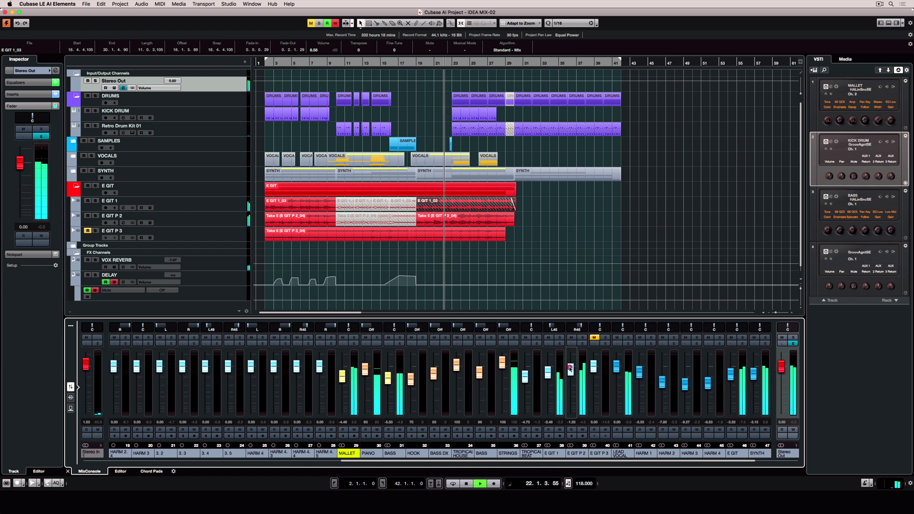
Step: Lower E GIT 1 slightly and delete bars 19–22 across E GIT 1 and E GIT P 2
{"action": "left_click_drag", "start_coordinate": [547, 371], "coordinate": [547, 377]}
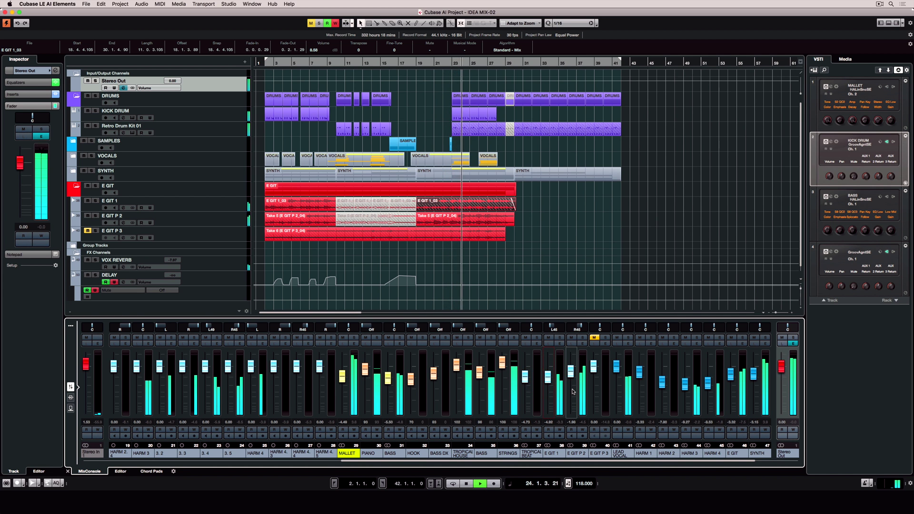
{"action": "left_click", "coordinate": [443, 217]}
{"action": "left_click_drag", "start_coordinate": [416, 200], "coordinate": [452, 218]}
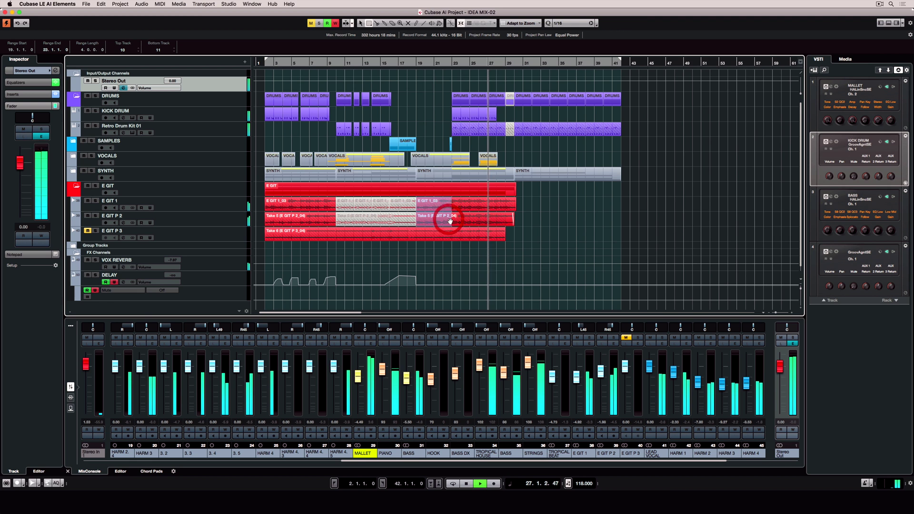
{"action": "key", "text": "Delete"}
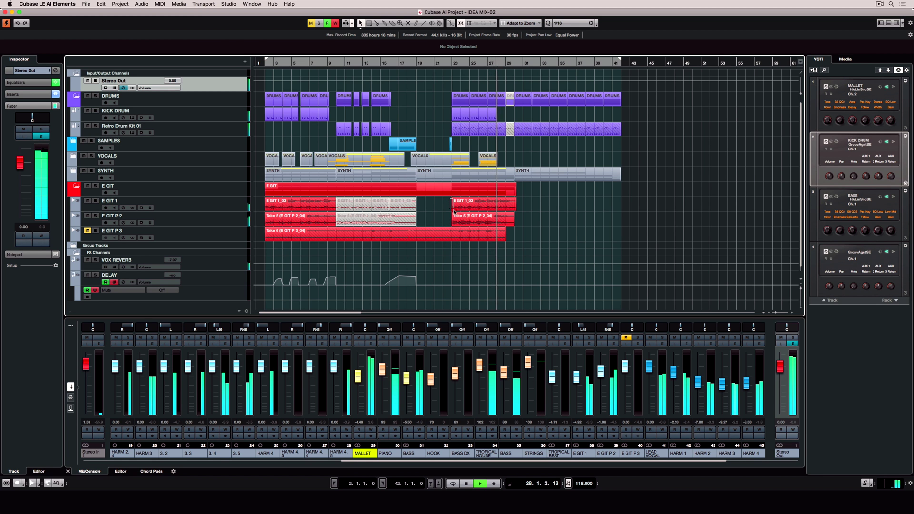
Step: Return to the Object Selection tool and select the Take 6 guitar event
{"action": "key", "text": "1"}
{"action": "left_click", "coordinate": [453, 200]}
{"action": "left_click", "coordinate": [404, 229]}
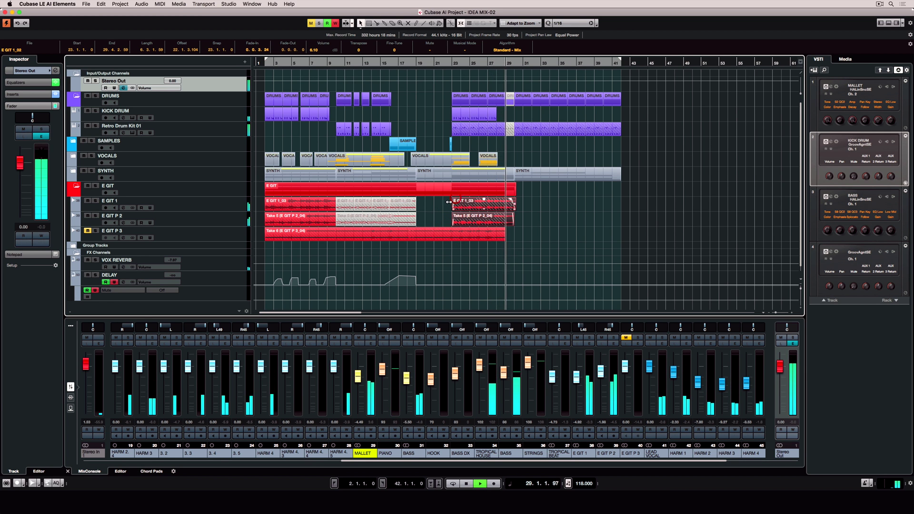
Step: Stop playback, zoom out to the whole song and select every event
{"action": "key", "text": "space"}
{"action": "key", "text": "g"}
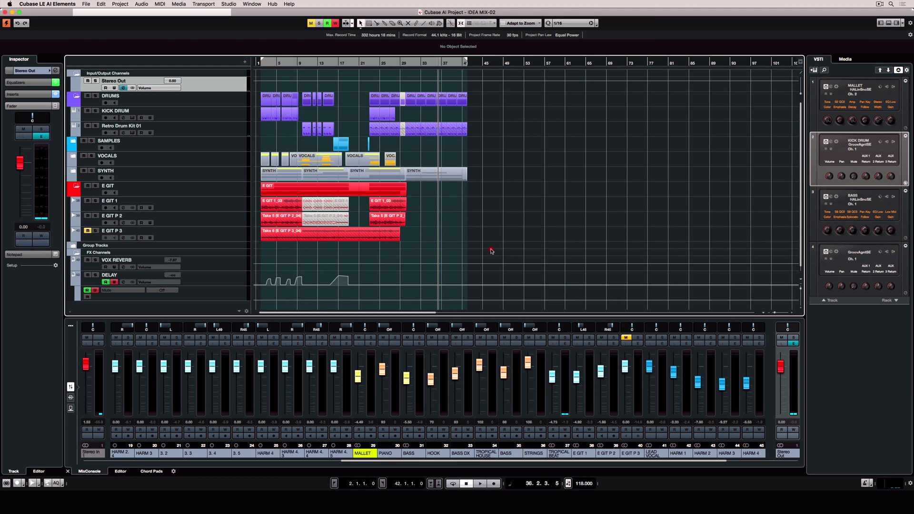
{"action": "left_click_drag", "start_coordinate": [501, 249], "coordinate": [251, 92]}
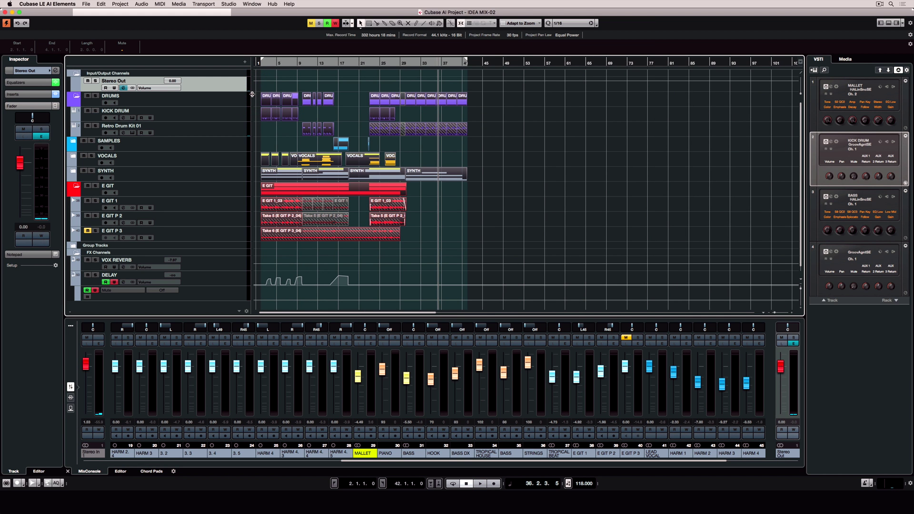
{"action": "left_click_drag", "start_coordinate": [466, 60], "coordinate": [523, 64]}
Step: Open the Audio Mixdown export dialog from the File menu
{"action": "left_click", "coordinate": [85, 3]}
{"action": "mouse_move", "coordinate": [138, 93]}
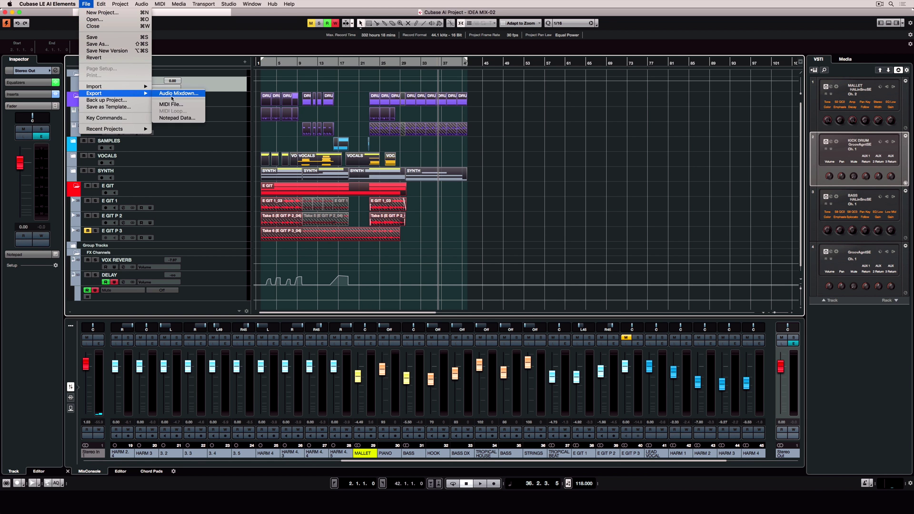
{"action": "left_click", "coordinate": [186, 94]}
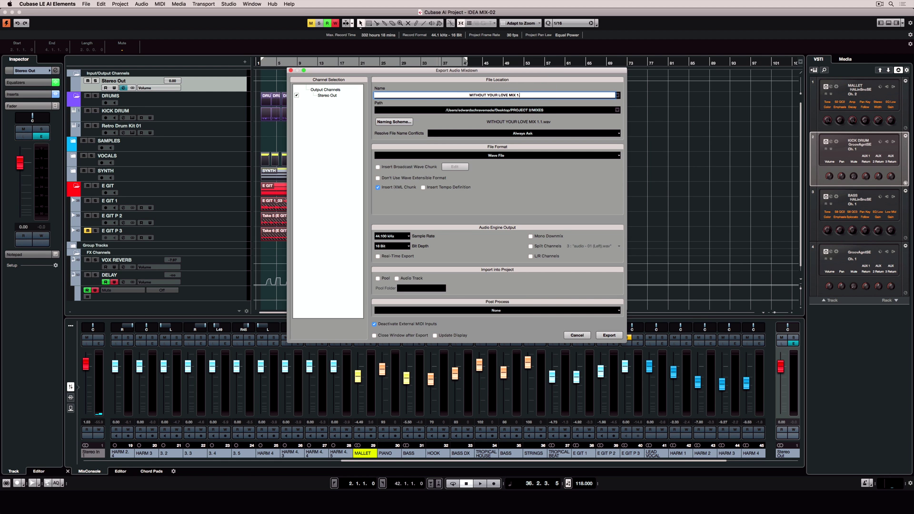
Step: Confirm the WITHOUT YOUR LOVE MIX 1.2 name and save location, keeping Wave File format
{"action": "left_click", "coordinate": [505, 110]}
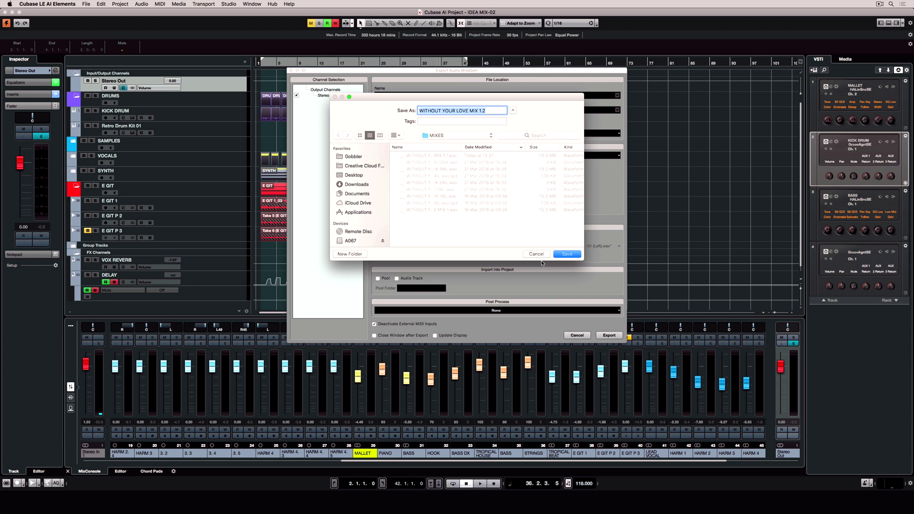
{"action": "left_click", "coordinate": [536, 254]}
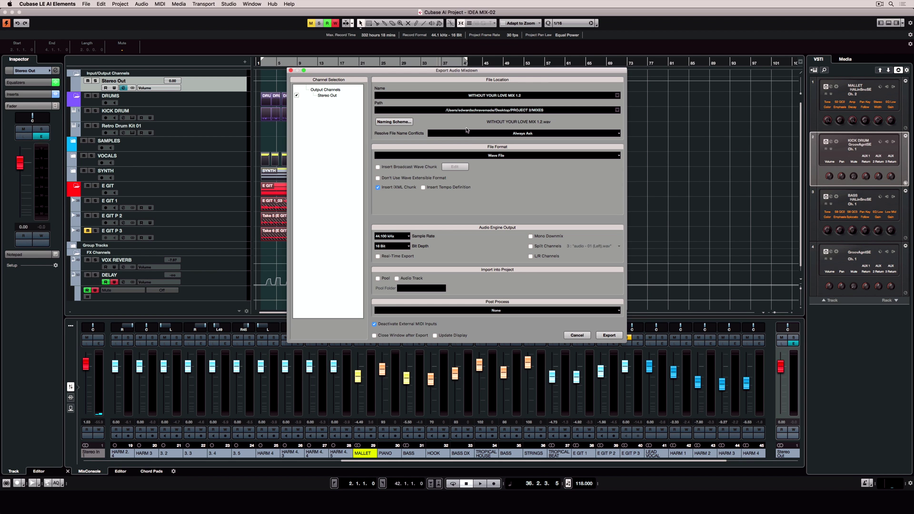
{"action": "left_click", "coordinate": [494, 156]}
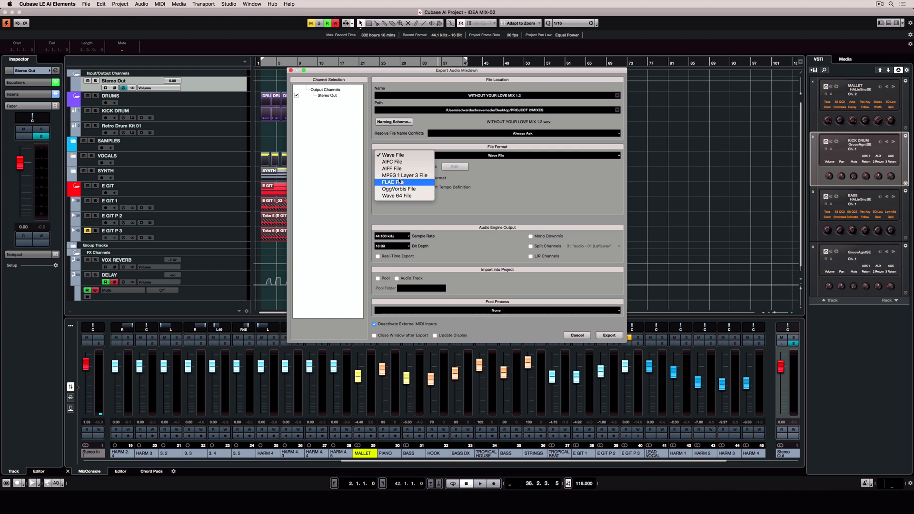
{"action": "left_click", "coordinate": [470, 186]}
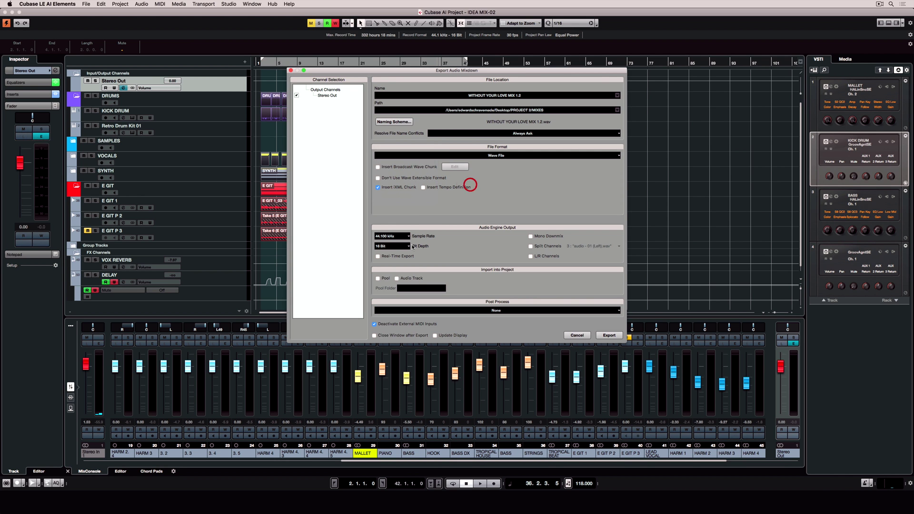
Step: Keep the export at 44.100 kHz, 16 Bit, with Post Process set to None
{"action": "left_click", "coordinate": [380, 237]}
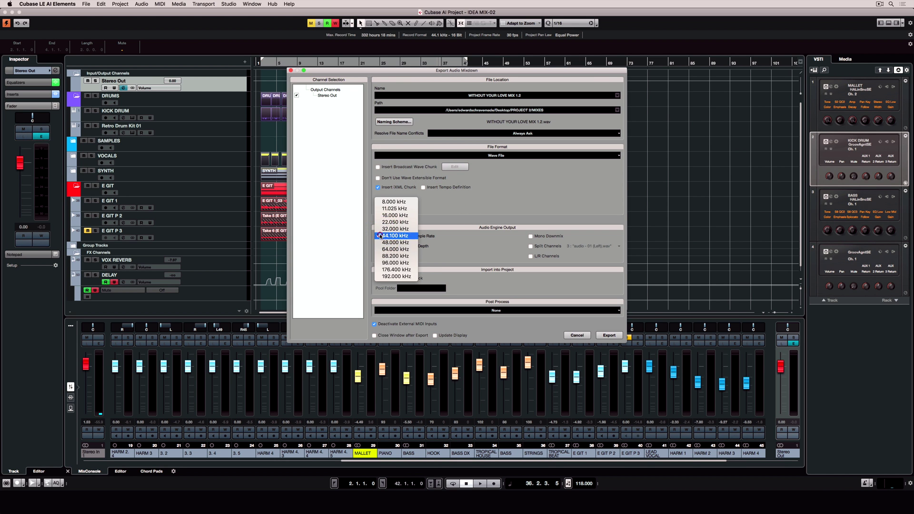
{"action": "left_click", "coordinate": [379, 237]}
{"action": "left_click", "coordinate": [385, 247]}
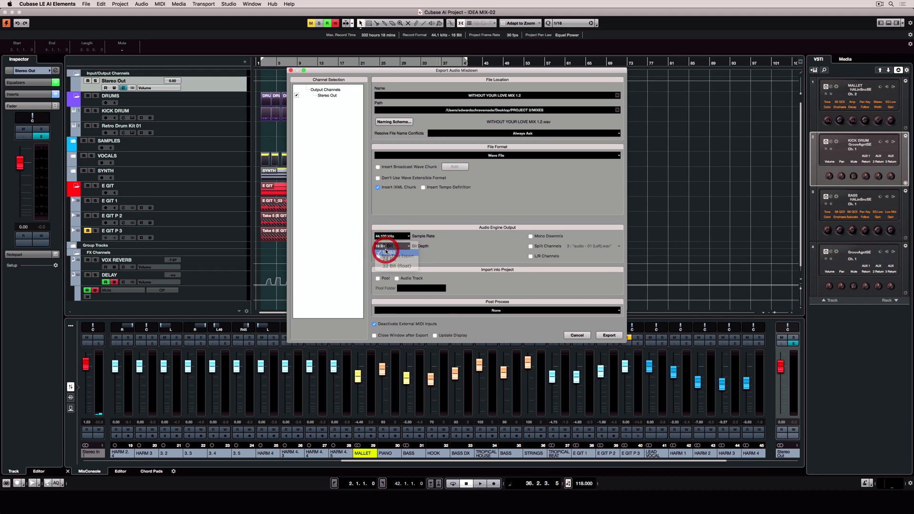
{"action": "left_click", "coordinate": [386, 252]}
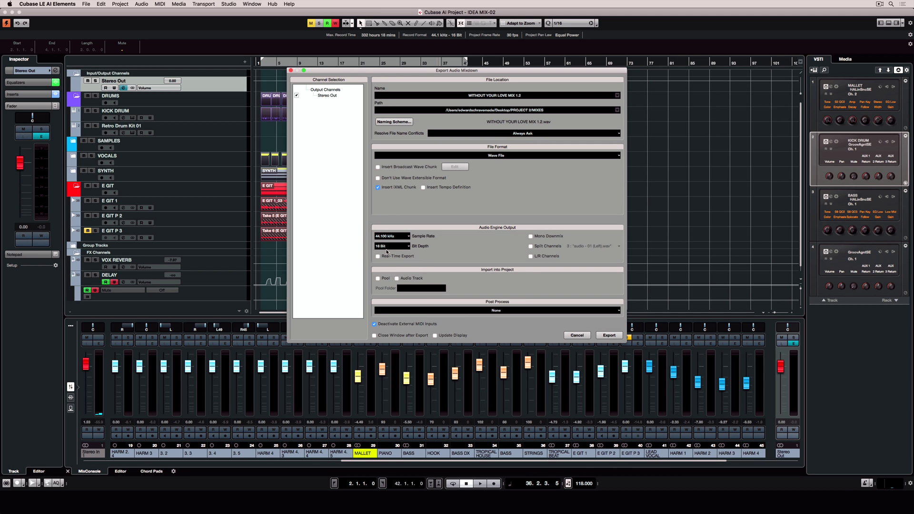
{"action": "left_click", "coordinate": [499, 312]}
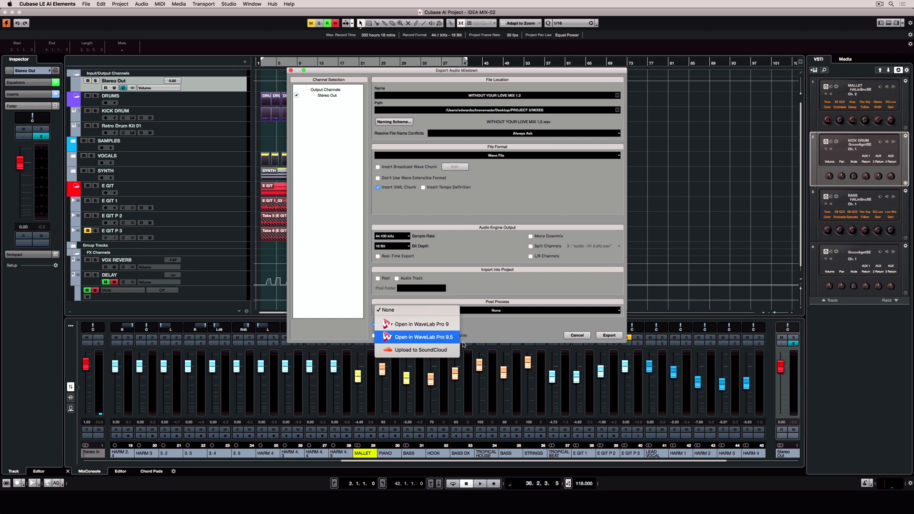
{"action": "left_click", "coordinate": [486, 334]}
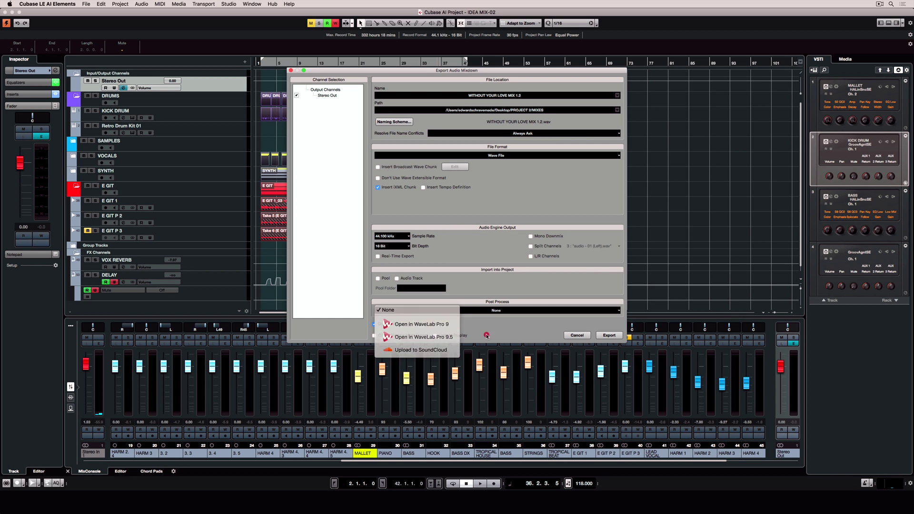
Step: Start rendering the WITHOUT YOUR LOVE MIX 1.2 stereo mixdown
{"action": "left_click", "coordinate": [609, 335]}
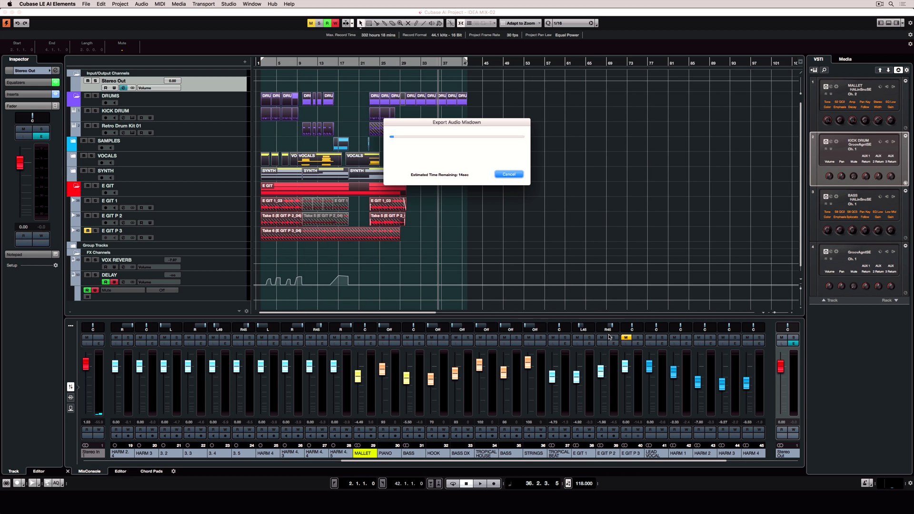